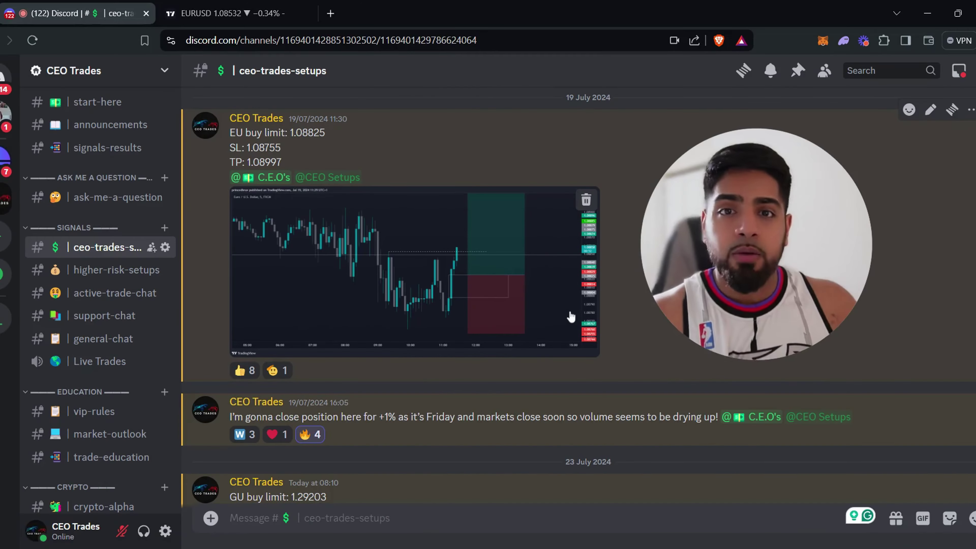
View the chart image in the 19 July EU buy limit post at full size and close it
left_click(398, 285)
left_click_drag(751, 295, 813, 255)
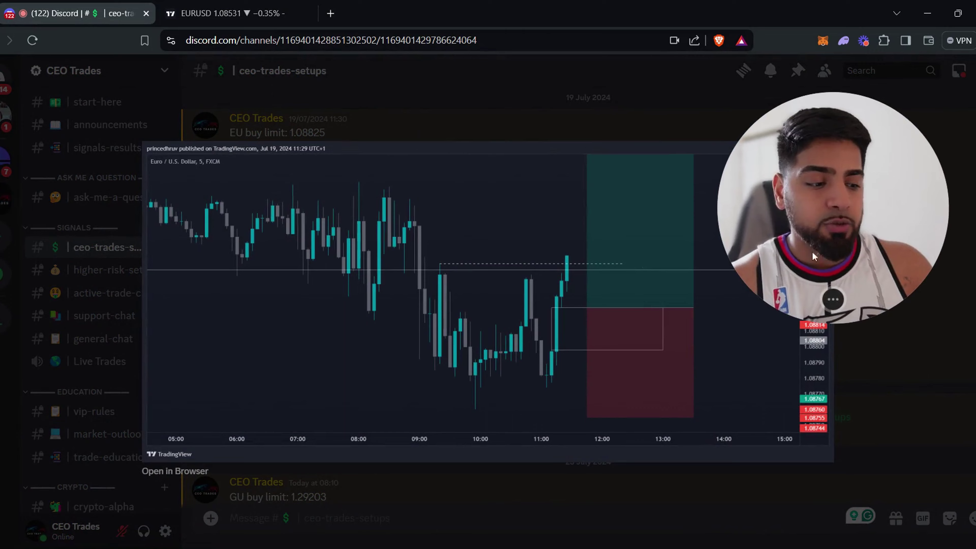
left_click(414, 108)
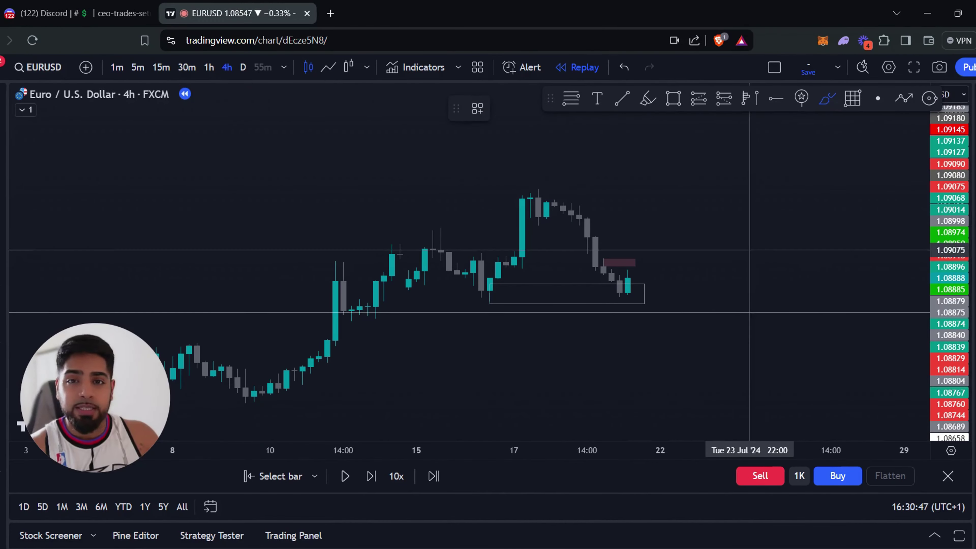
Brush the 4h uptrend's swings, circle its key highs and lows, project a move above the 17 July high, and undo the strokes
mouse_move(262, 391)
left_mouse_down()
mouse_move(395, 262)
mouse_move(453, 272)
mouse_move(479, 296)
mouse_move(456, 309)
mouse_move(495, 286)
mouse_move(522, 211)
mouse_move(554, 202)
mouse_move(510, 206)
mouse_move(537, 186)
left_mouse_up()
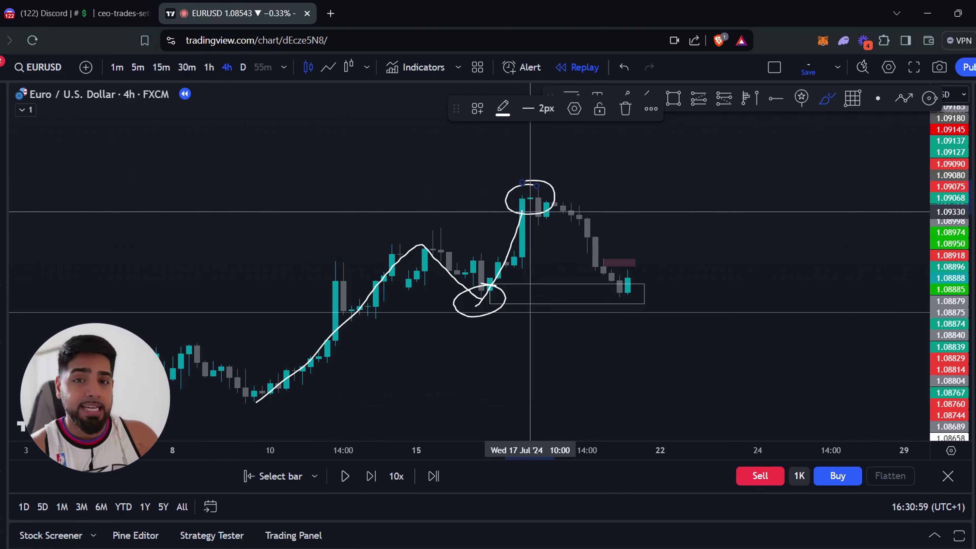
mouse_move(530, 196)
left_mouse_down()
mouse_move(546, 201)
mouse_move(611, 291)
mouse_move(604, 280)
mouse_move(620, 278)
mouse_move(625, 304)
mouse_move(652, 161)
mouse_move(524, 184)
mouse_move(660, 179)
mouse_move(633, 165)
mouse_move(649, 145)
left_mouse_up()
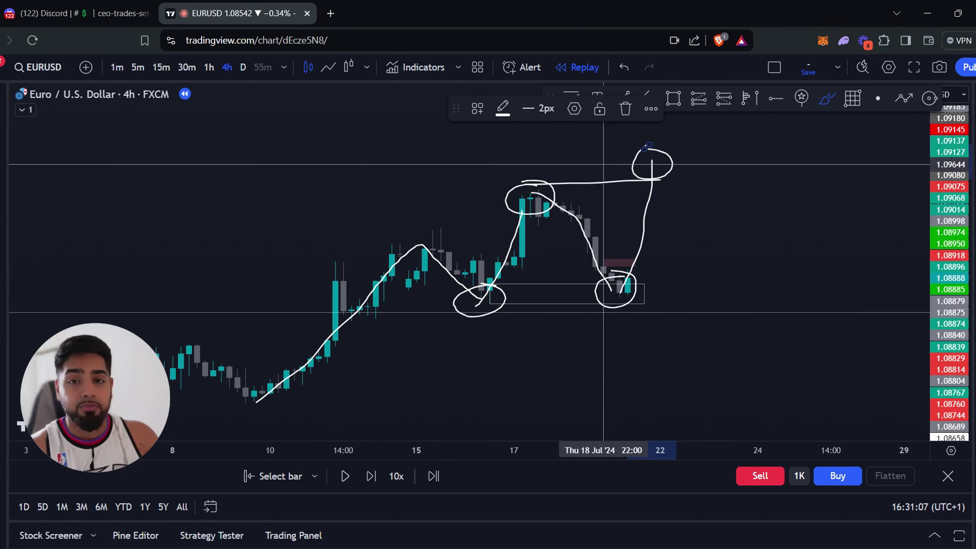
key("ctrl+z")
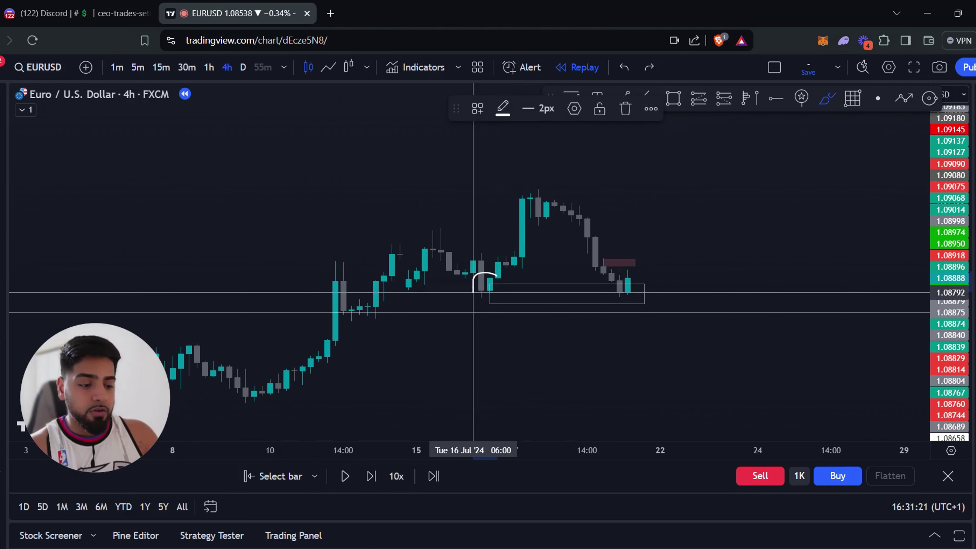
Circle the 16 July low, trace the rally to the 17 July high, mark the broken 15 July high, and undo all brush strokes
mouse_move(497, 275)
left_mouse_down()
mouse_move(477, 296)
mouse_move(503, 286)
mouse_move(491, 277)
mouse_move(530, 190)
left_mouse_up()
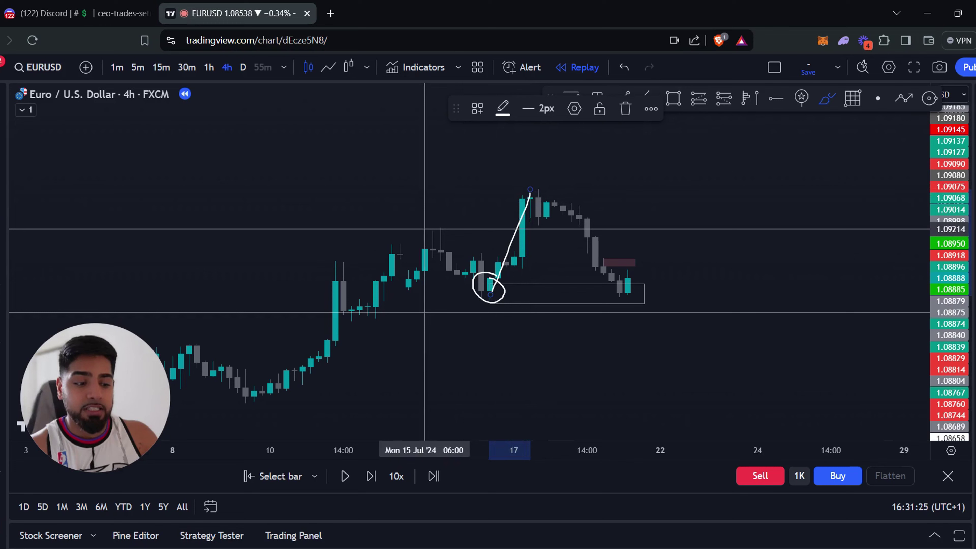
left_click_drag(411, 228, 505, 228)
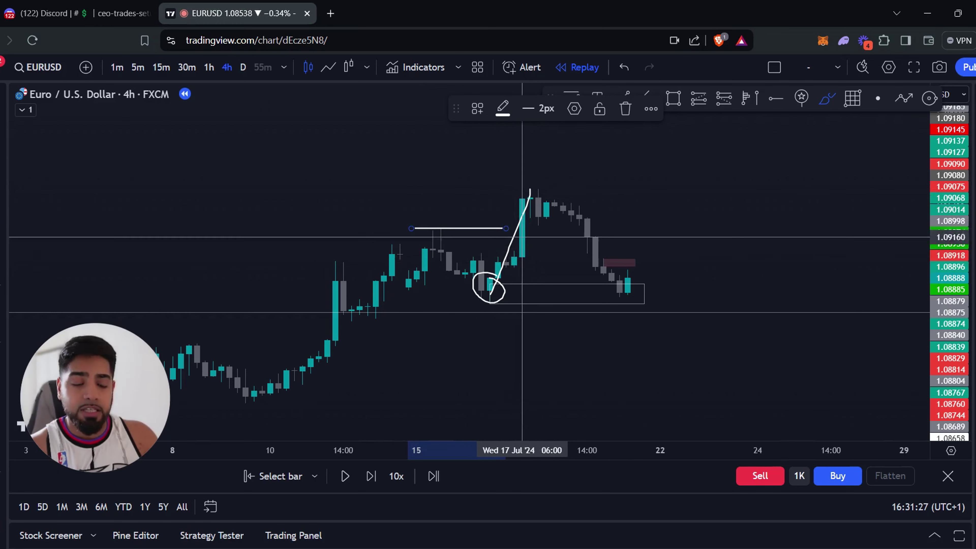
mouse_move(483, 287)
left_mouse_down()
mouse_move(493, 283)
mouse_move(475, 281)
mouse_move(525, 200)
left_mouse_up()
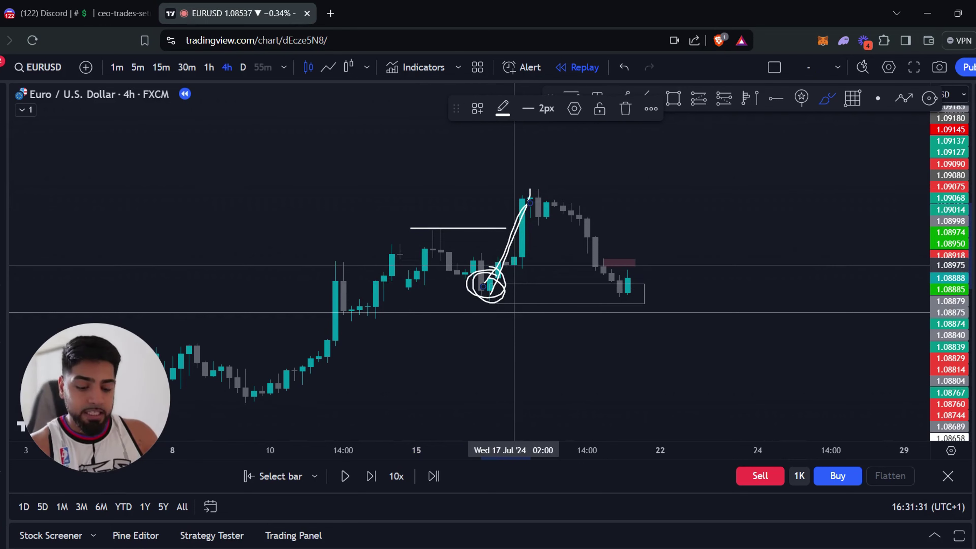
key("ctrl+z")
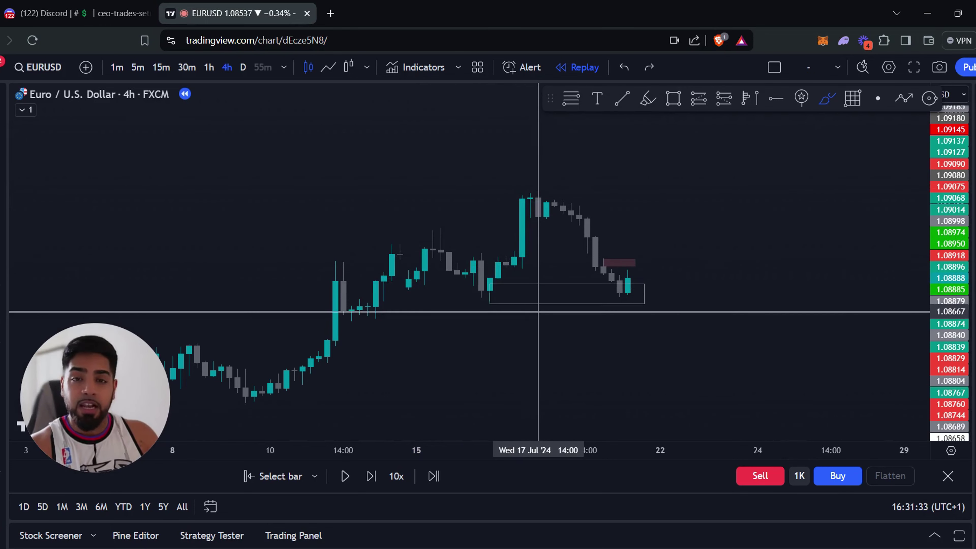
key("ctrl+z")
mouse_move(495, 273)
left_mouse_down()
mouse_move(477, 303)
mouse_move(509, 281)
mouse_move(490, 289)
mouse_move(538, 189)
left_mouse_up()
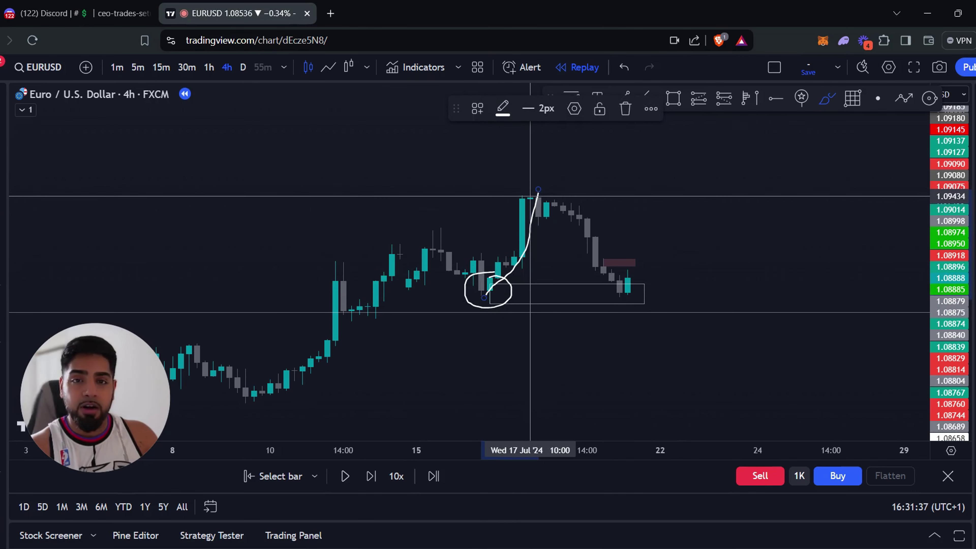
key("ctrl+z")
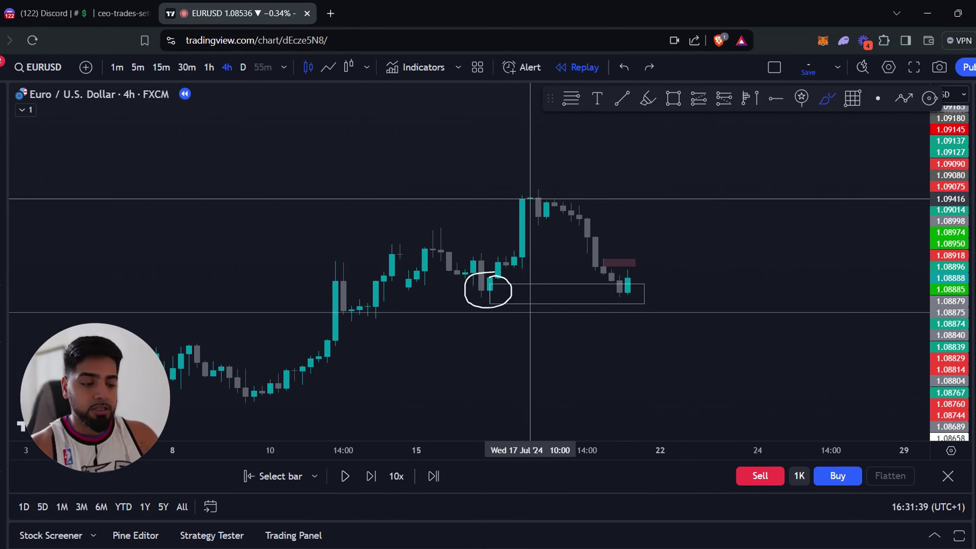
key("ctrl+z")
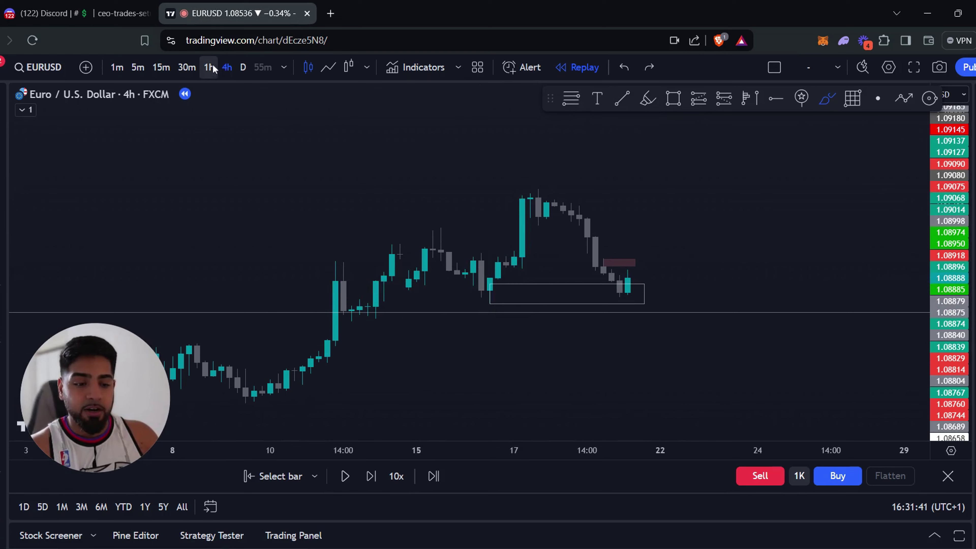
Switch the chart to the 1h timeframe, circle the 16 July low where the zone rectangle starts, and undo the circles
left_click(212, 66)
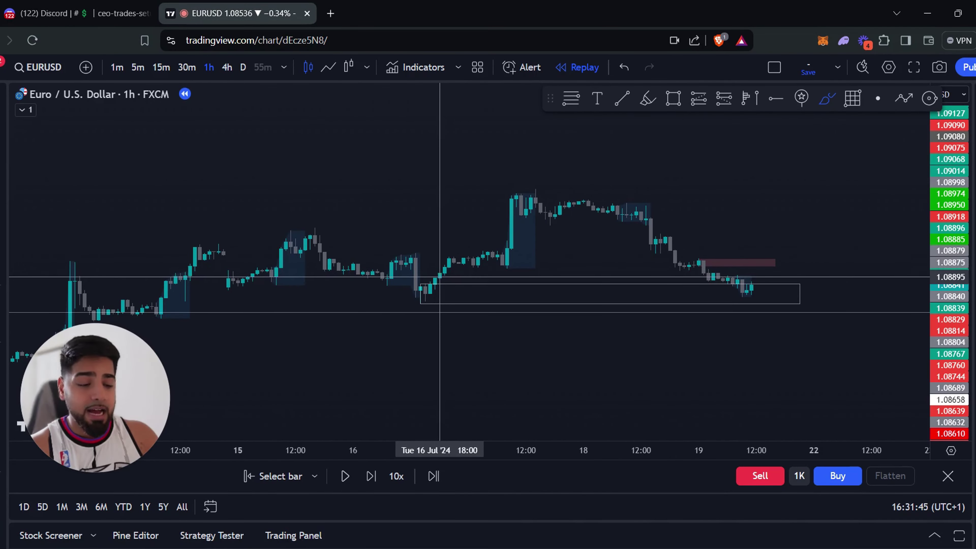
mouse_move(425, 278)
left_mouse_down()
mouse_move(447, 311)
mouse_move(400, 271)
left_mouse_up()
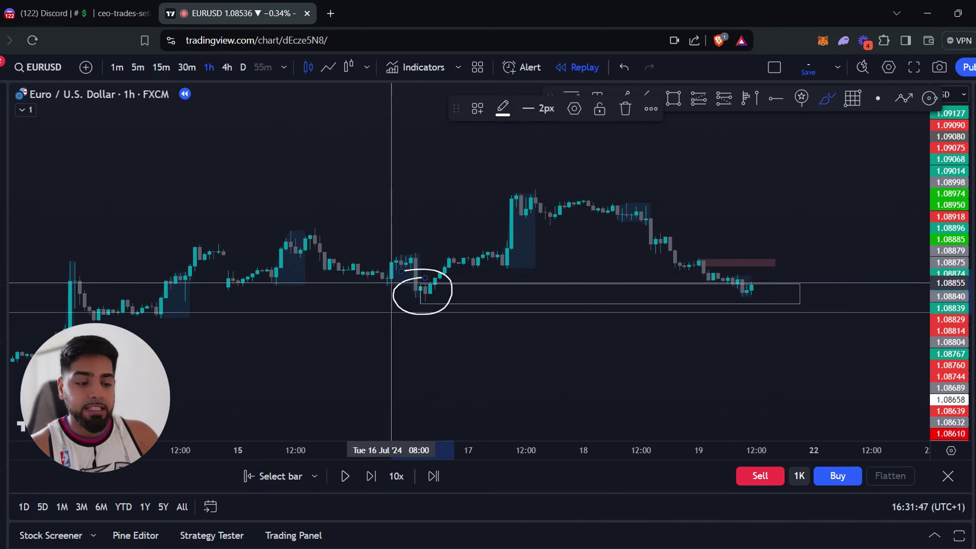
key("ctrl+z")
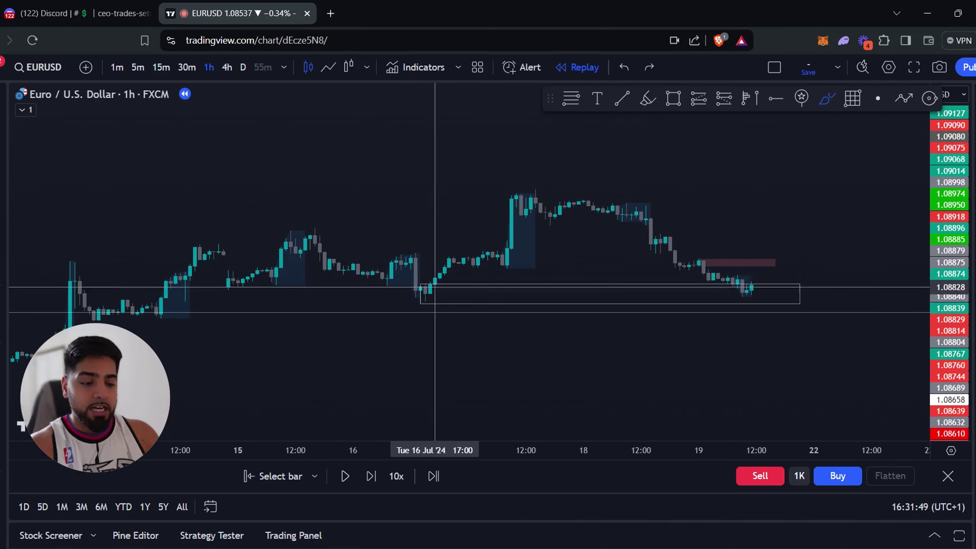
mouse_move(426, 278)
left_mouse_down()
mouse_move(414, 308)
mouse_move(415, 271)
left_mouse_up()
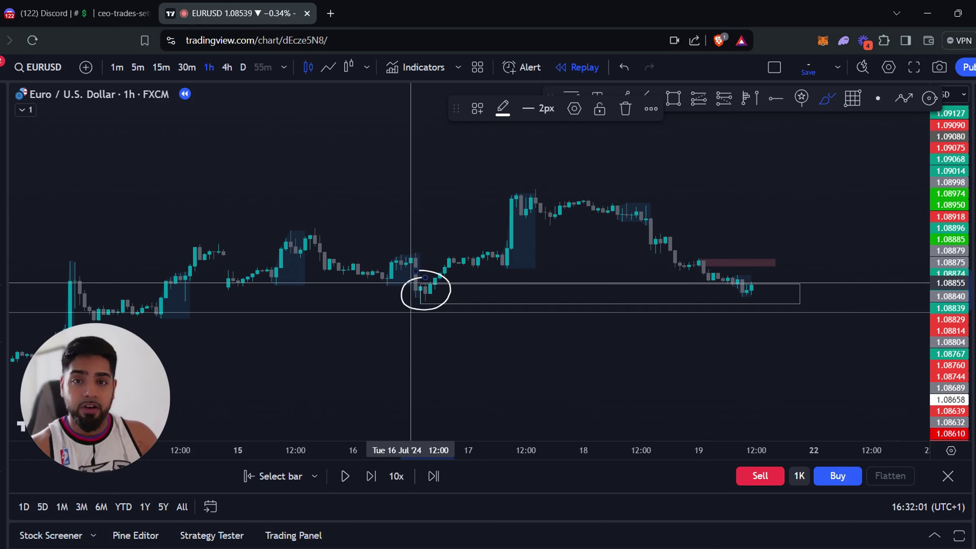
key("ctrl+z")
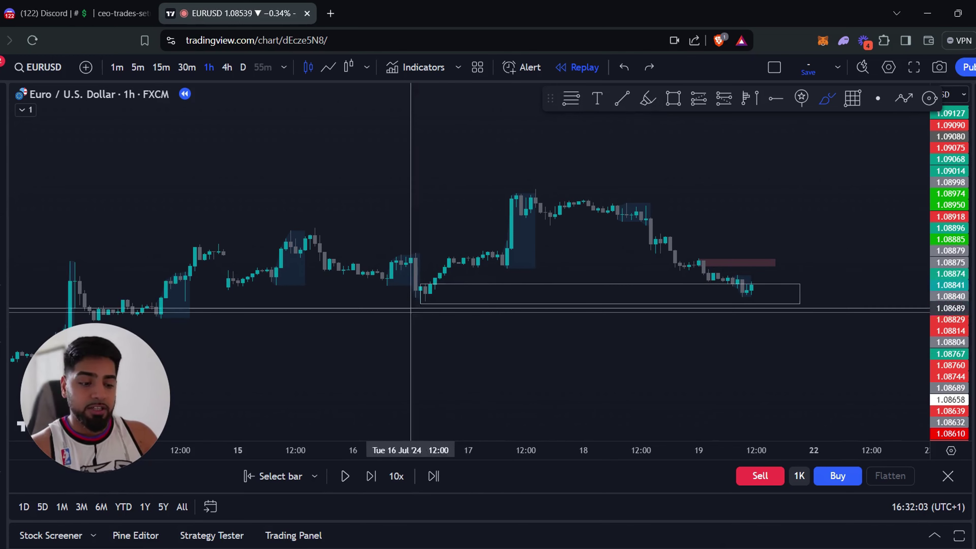
Delete the red rectangle above the latest 19 July candles on the 1h chart
scroll(526, 346, "up", 3)
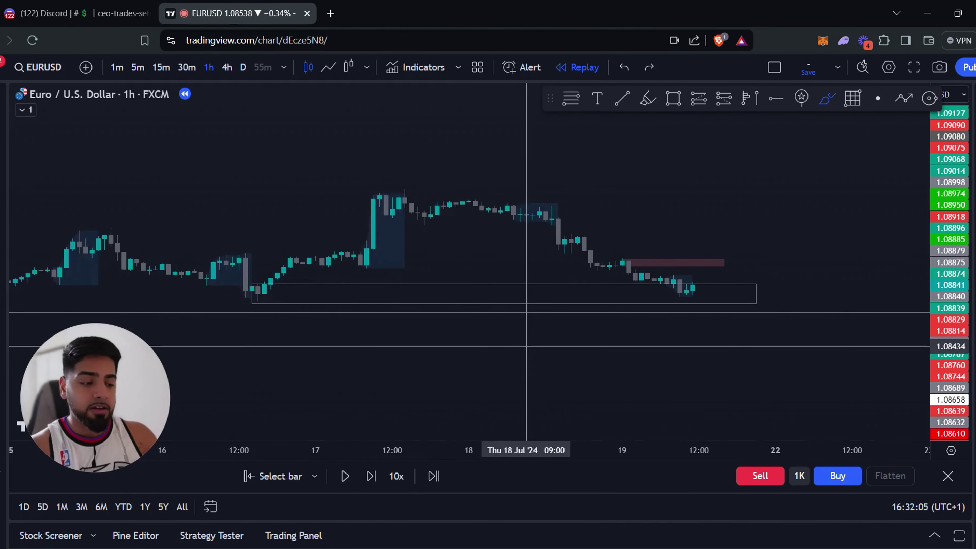
scroll(527, 346, "up", 3)
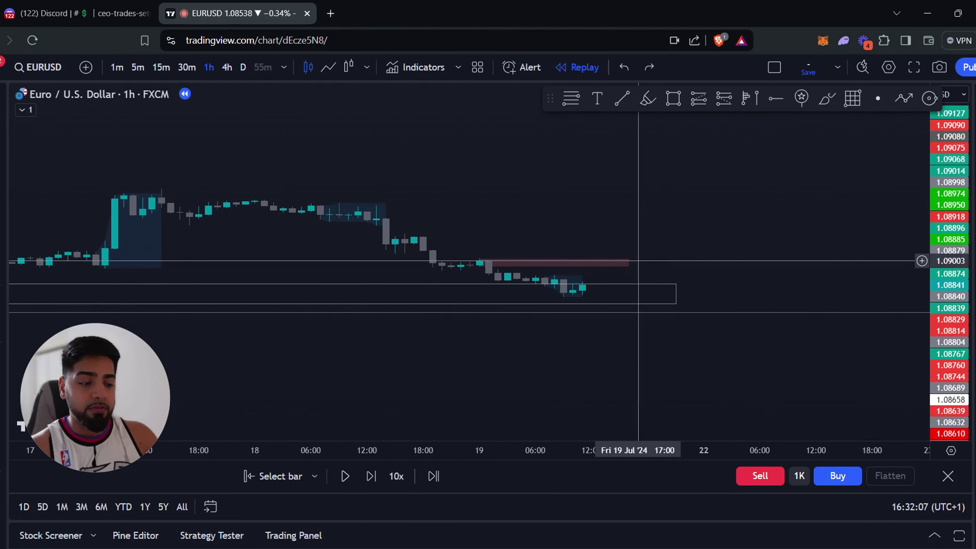
left_click(628, 263)
key("Delete")
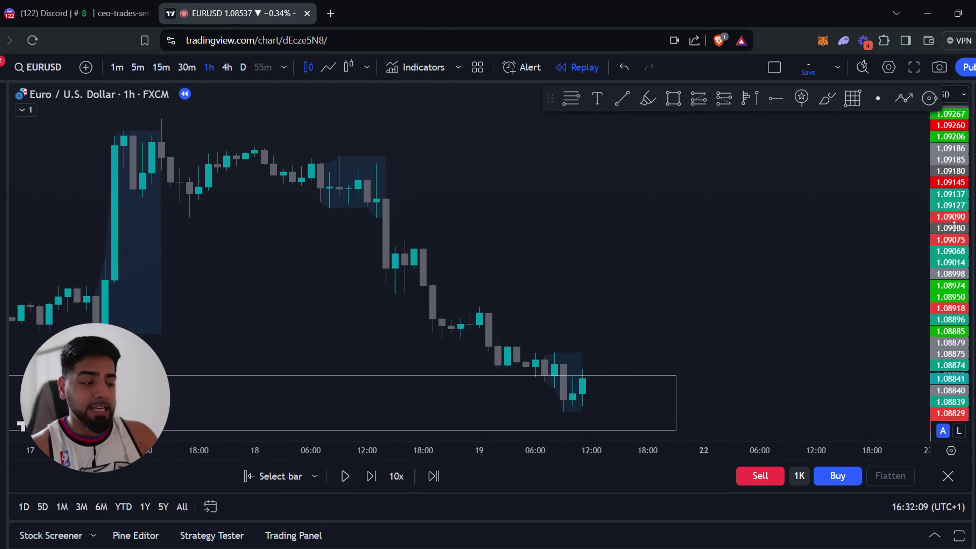
scroll(718, 269, "down", 3)
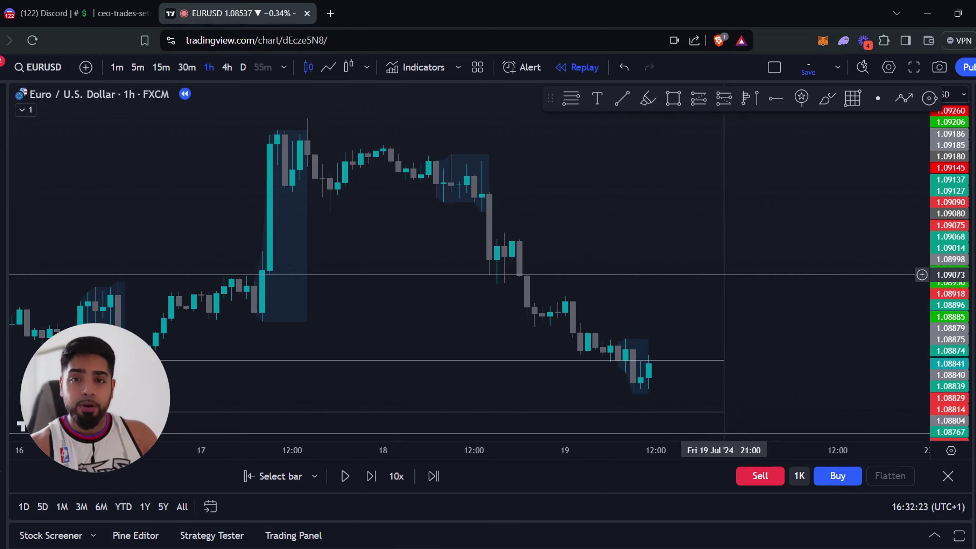
left_click(584, 360)
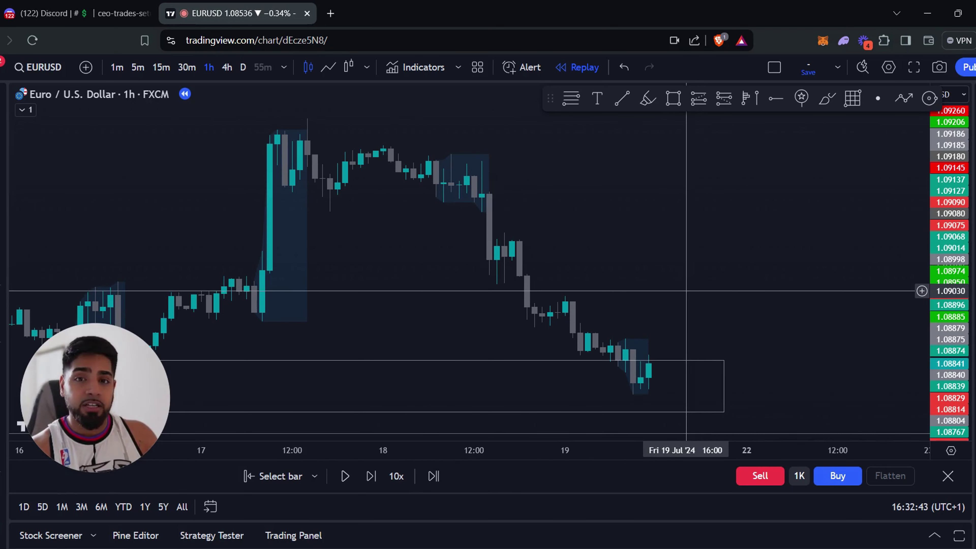
Hide the indicator that shades the blue session boxes on the 1h chart
scroll(695, 291, "down", 2)
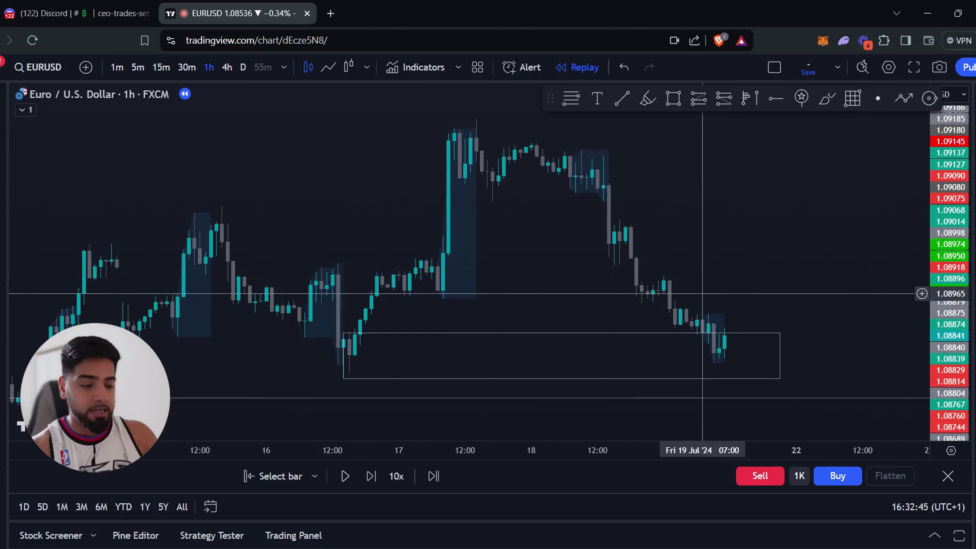
left_click(559, 336)
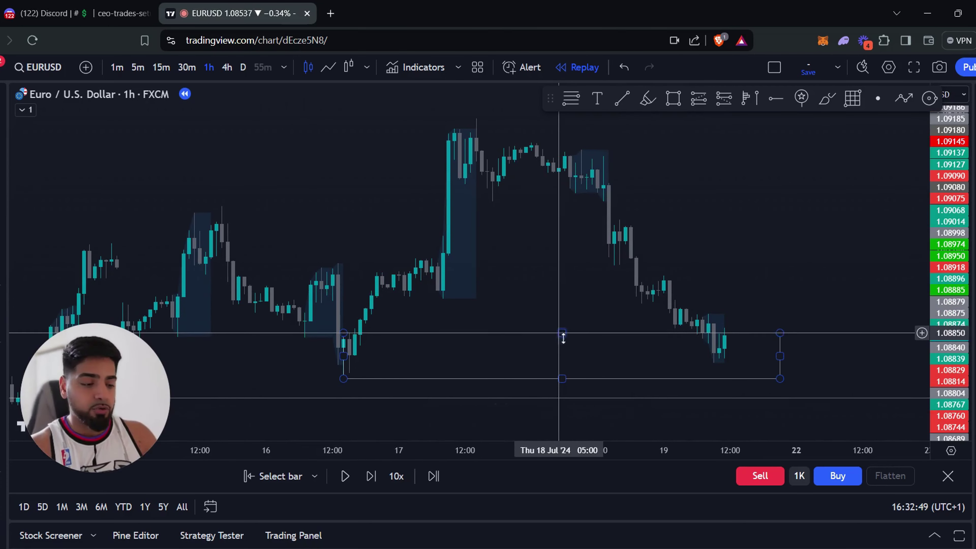
scroll(563, 337, "up", 2)
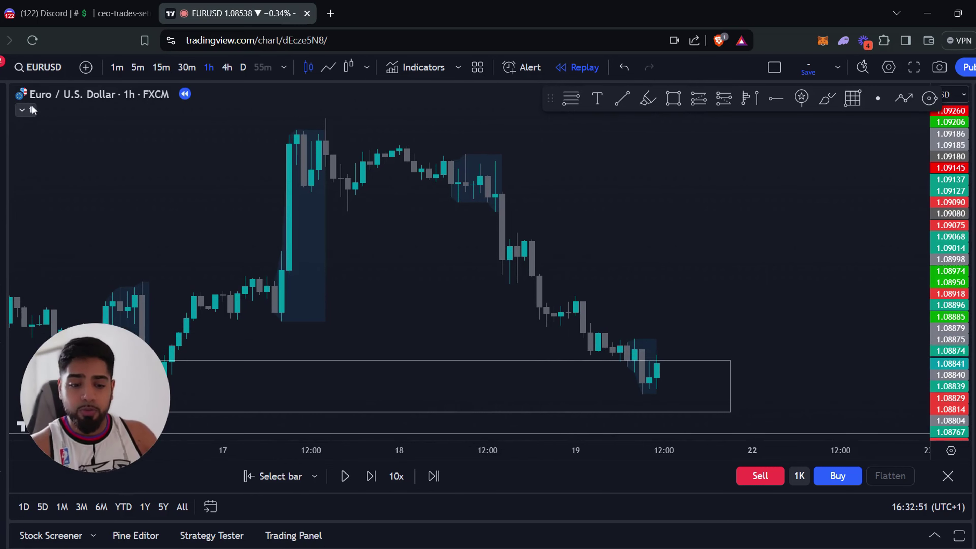
mouse_move(31, 110)
left_click(110, 108)
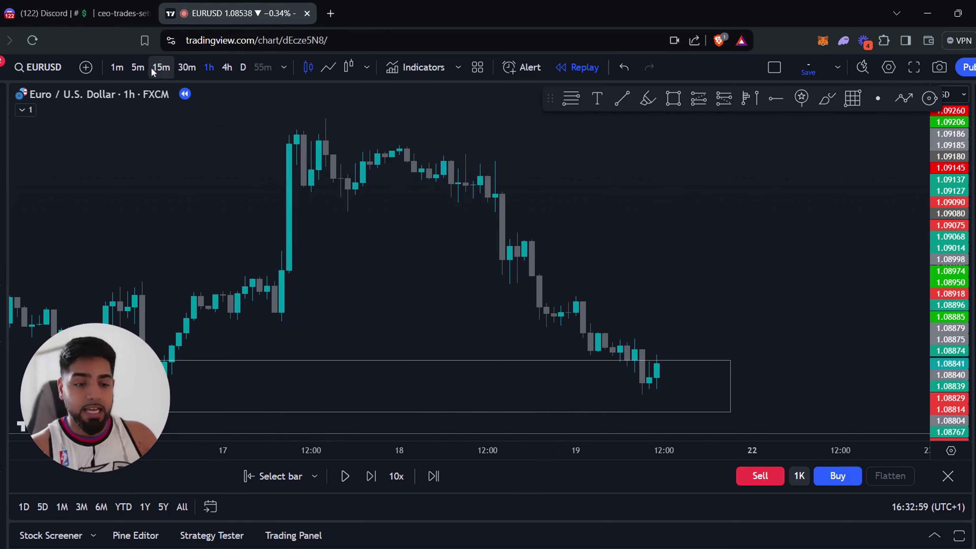
Switch the chart to the 5m timeframe and draw a horizontal trend line rightward from the early 19 July swing high
left_click(137, 67)
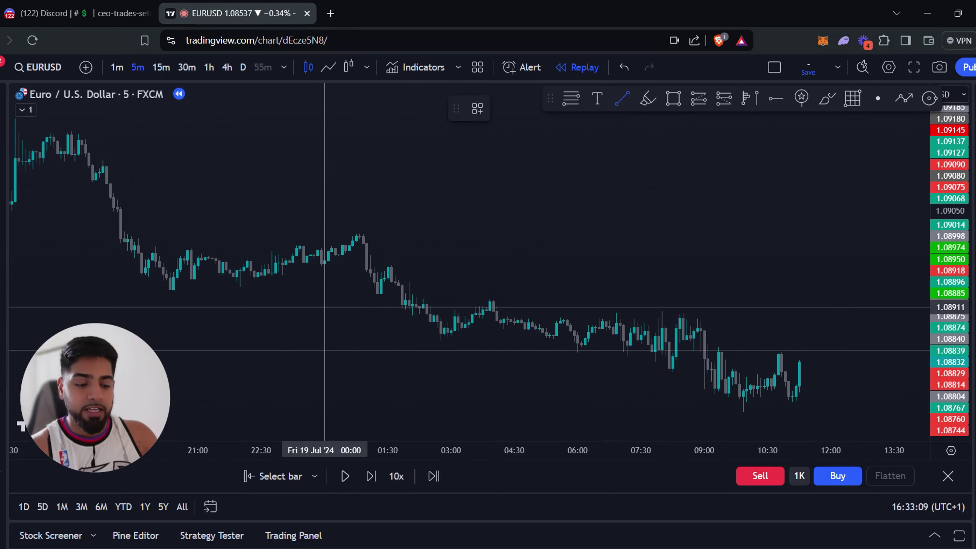
left_click_drag(359, 233, 637, 233)
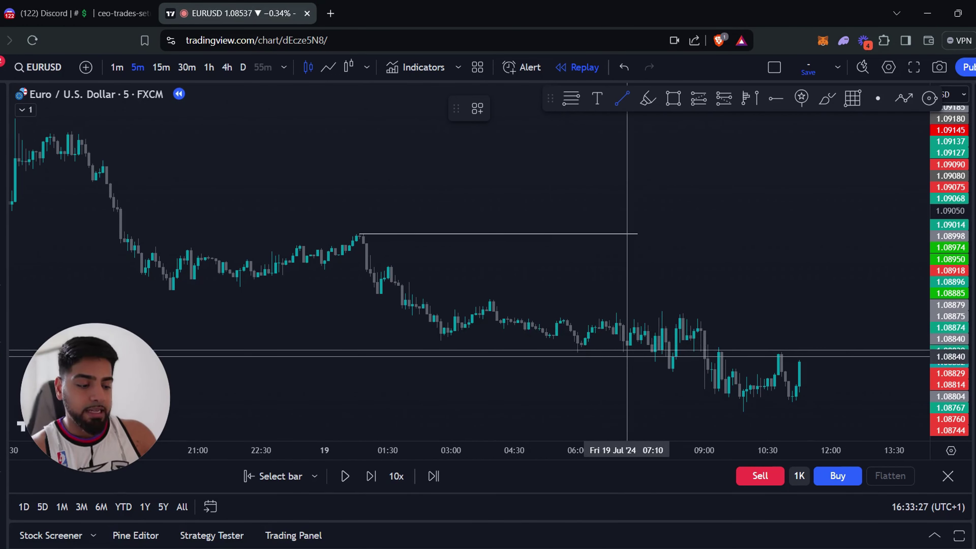
Try a horizontal trend line at 1.08845 from the 19 July 06:00 low to 08:10, and delete it
left_click(578, 353)
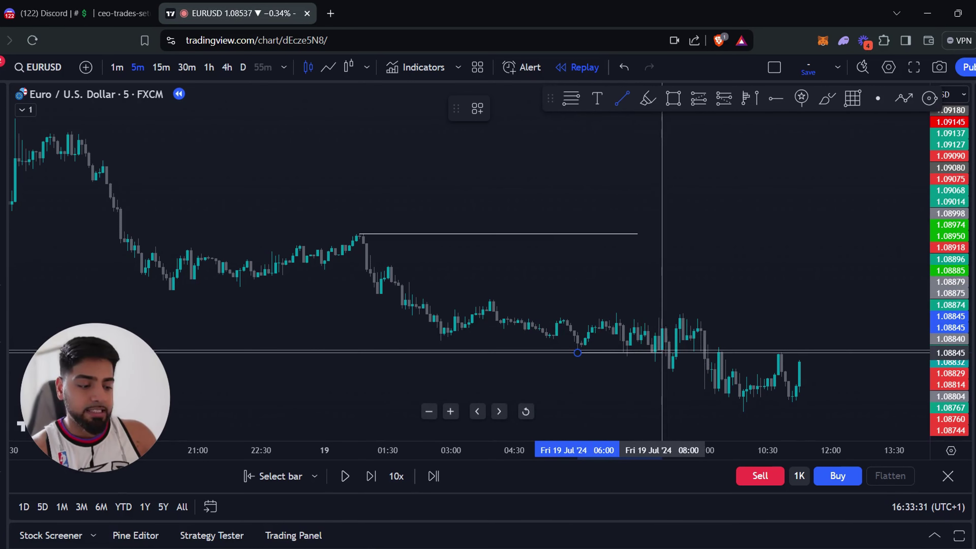
left_click(668, 352)
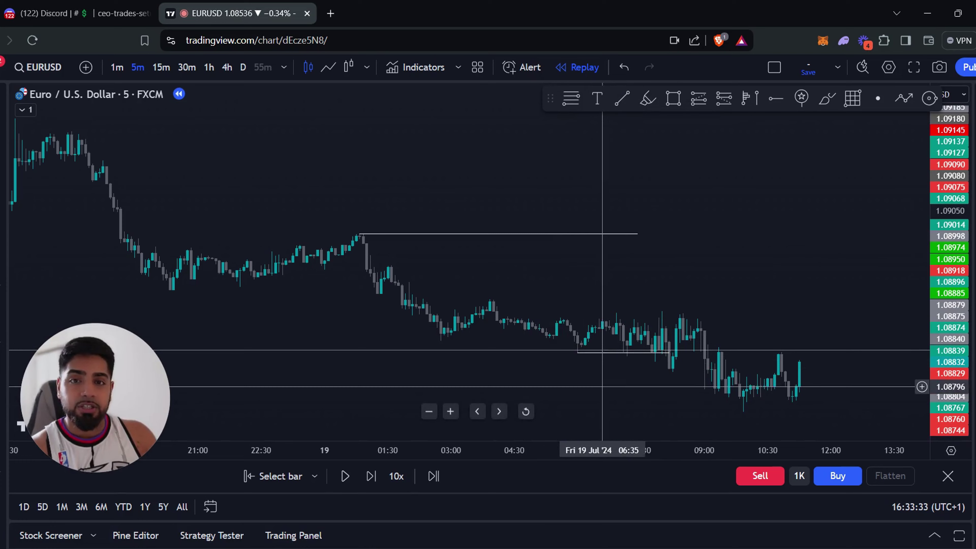
scroll(611, 392, "up", 2)
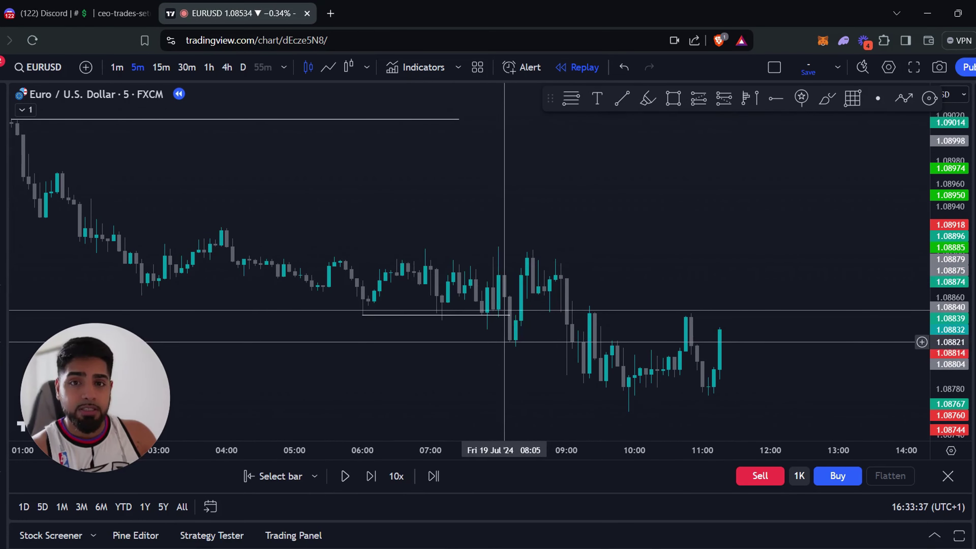
left_click(475, 315)
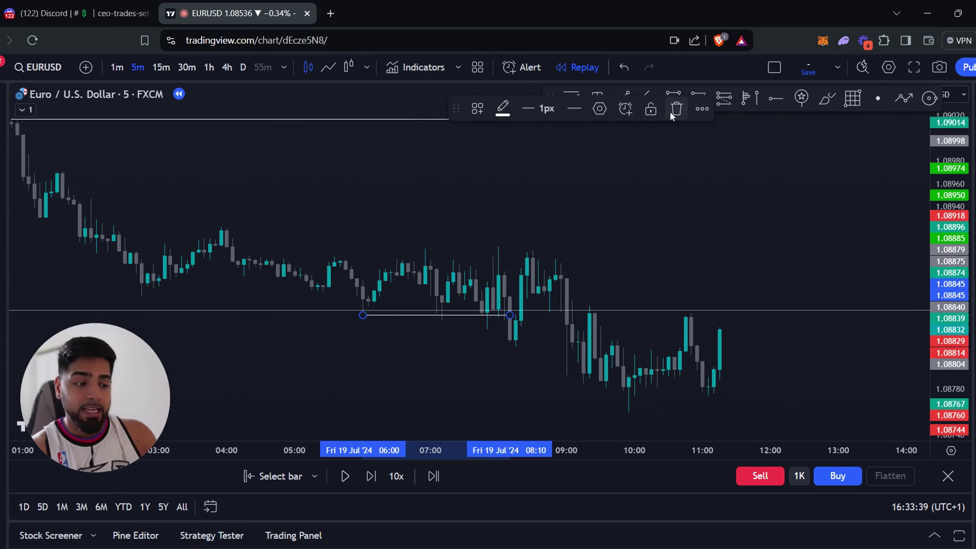
left_click(670, 113)
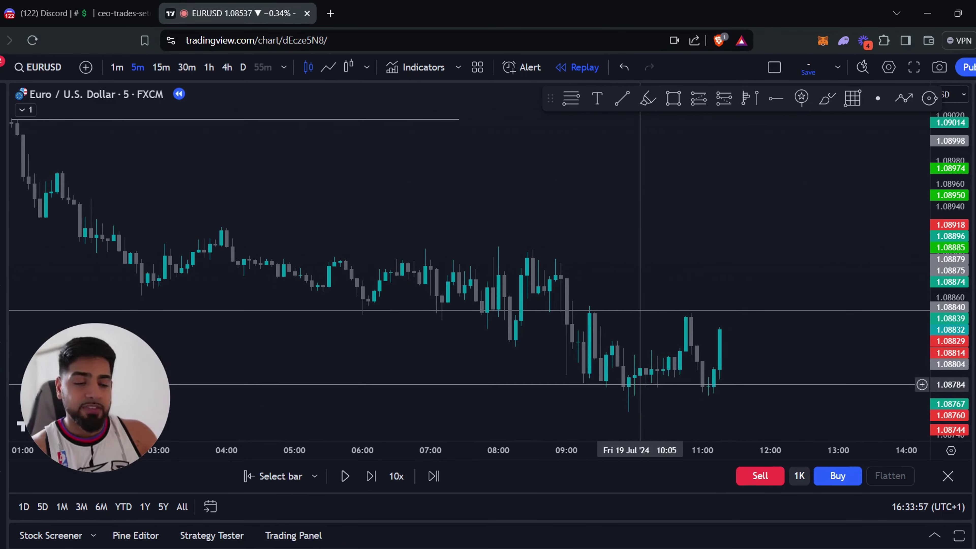
Brush the 5m downtrend's swings on 19 July, circle its key highs and lows, and extend a line rightward from the last circled high
left_click(819, 102)
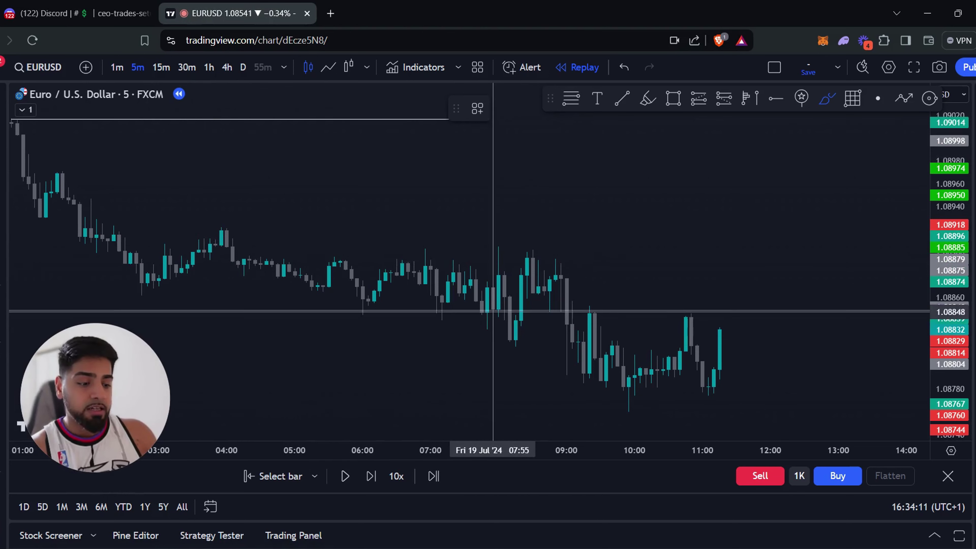
mouse_move(439, 262)
left_mouse_down()
mouse_move(513, 339)
mouse_move(550, 250)
mouse_move(569, 256)
mouse_move(579, 375)
mouse_move(594, 317)
mouse_move(631, 396)
mouse_move(622, 402)
left_mouse_up()
mouse_move(596, 302)
left_mouse_down()
mouse_move(579, 321)
mouse_move(602, 319)
mouse_move(595, 306)
mouse_move(581, 306)
mouse_move(759, 299)
left_mouse_up()
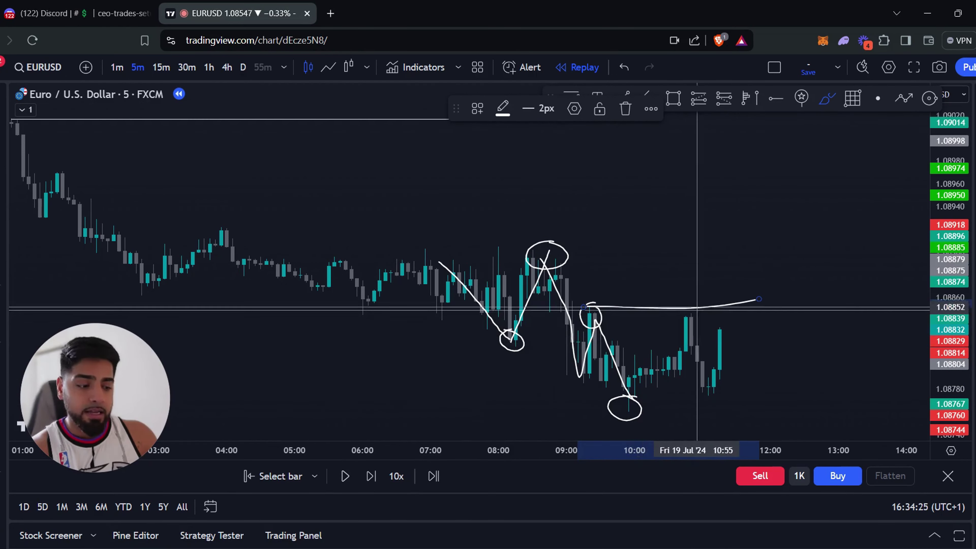
Brush the expected break above the extended line, its circled high, the pullback to two entry levels, and the rally
mouse_move(704, 265)
left_mouse_down()
mouse_move(678, 287)
mouse_move(714, 264)
mouse_move(675, 260)
left_mouse_up()
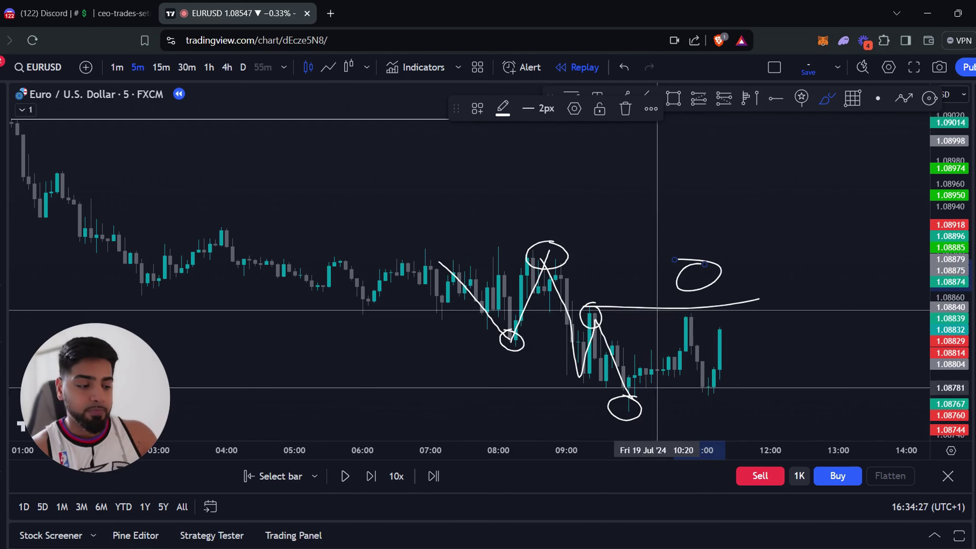
mouse_move(625, 410)
left_mouse_down()
mouse_move(692, 265)
mouse_move(736, 343)
left_mouse_up()
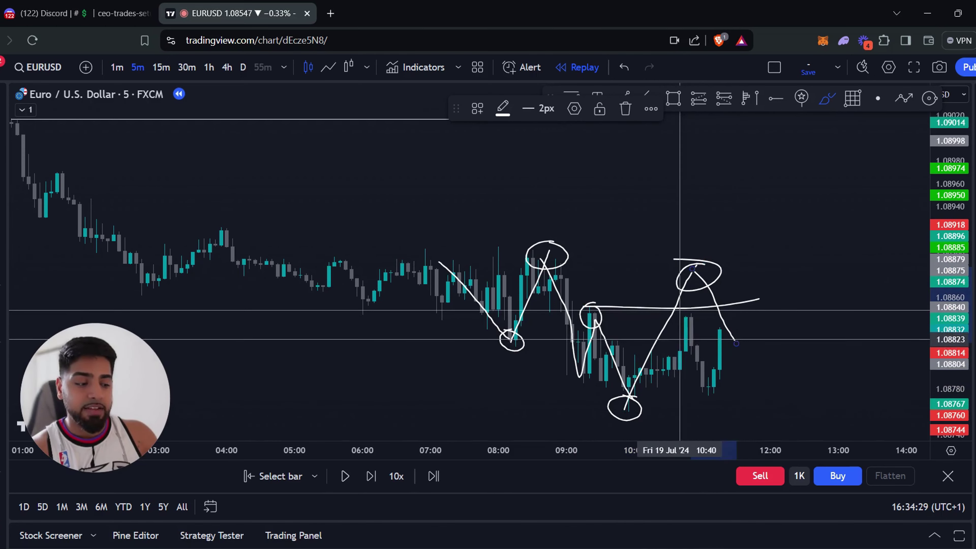
left_click_drag(664, 339, 776, 339)
mouse_move(669, 359)
left_mouse_down()
mouse_move(747, 358)
mouse_move(776, 161)
left_mouse_up()
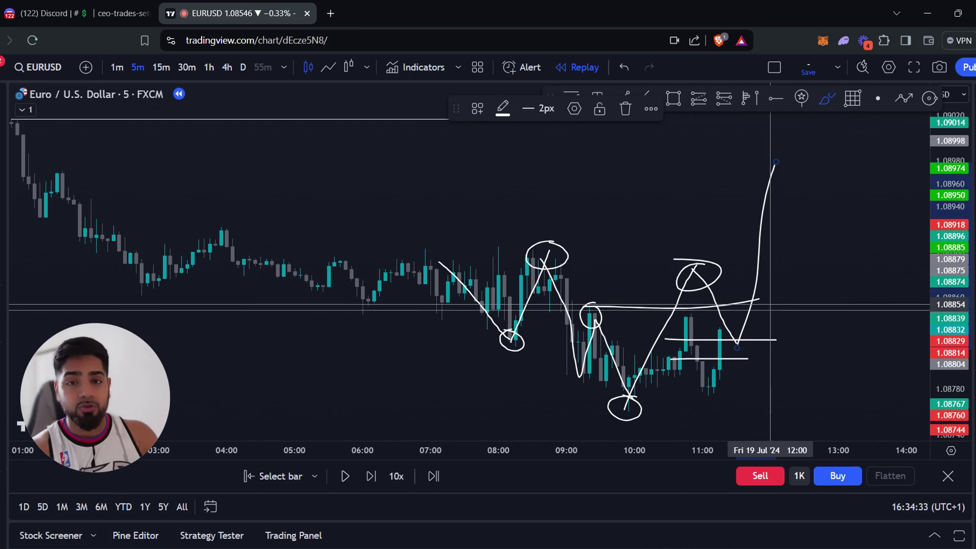
Undo all the brush strokes on the 5m chart and delete the horizontal trend line at the early 19 July swing high
key("ctrl+z")
key("ctrl+z")
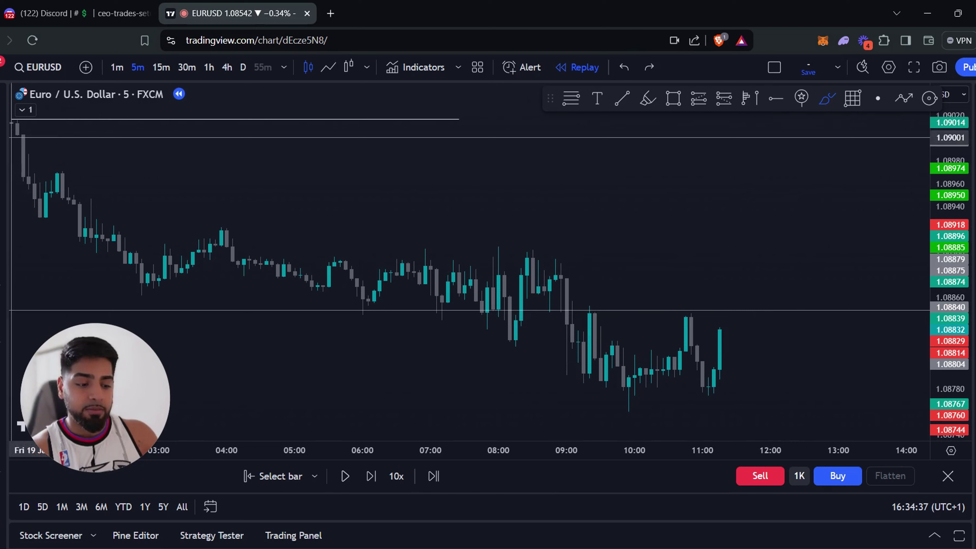
key("alt+t")
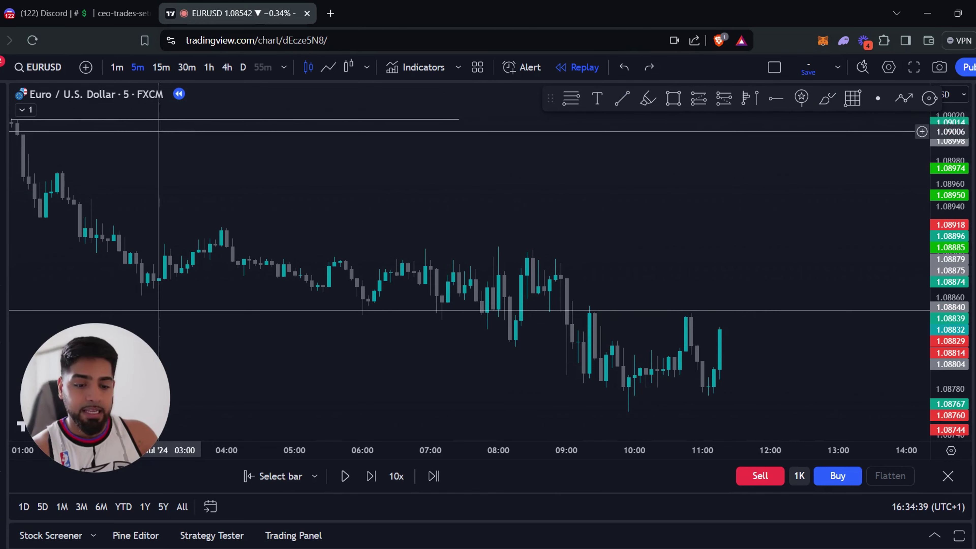
left_click(181, 120)
key("Delete")
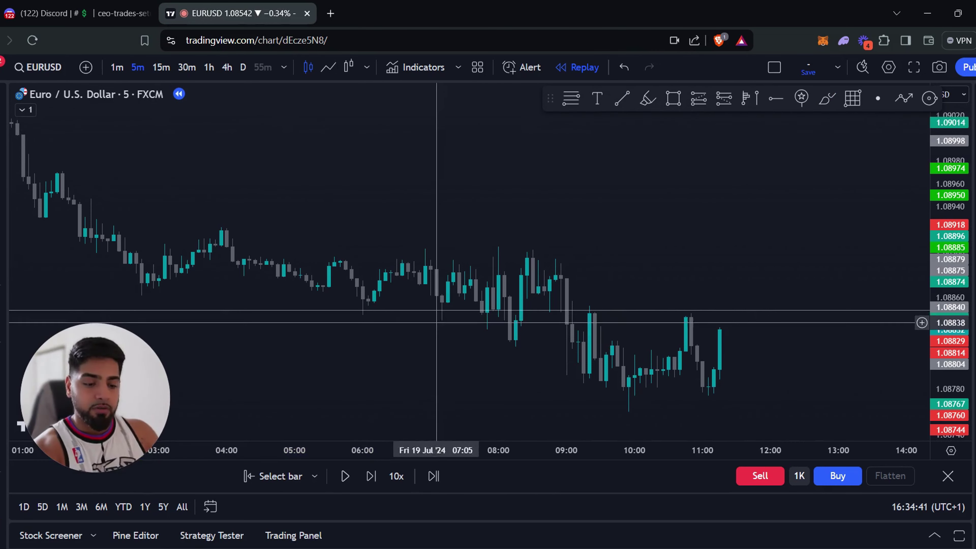
Draw a dashed horizontal trend line at 1.08853 from the 19 July 09:20 high to 12:45
scroll(436, 322, "right", 10)
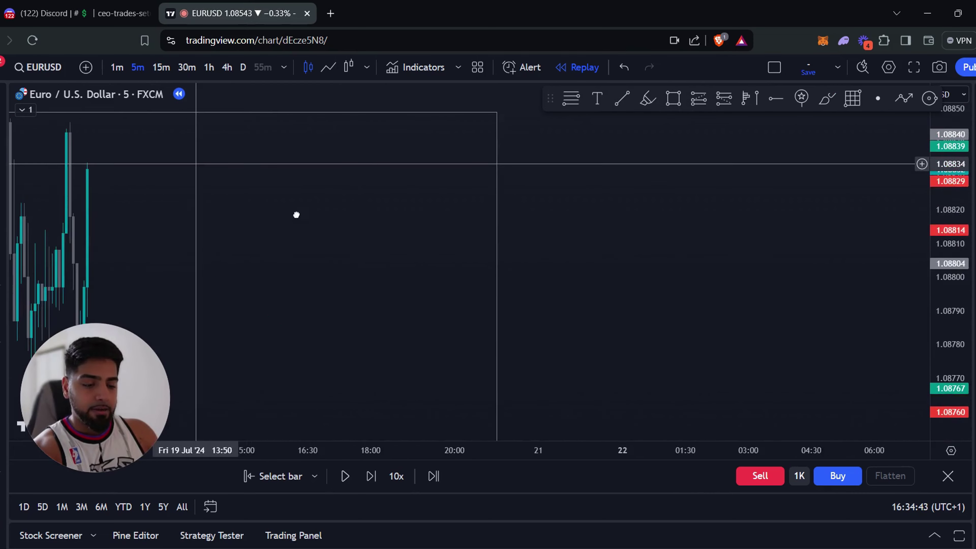
scroll(296, 215, "left", 8)
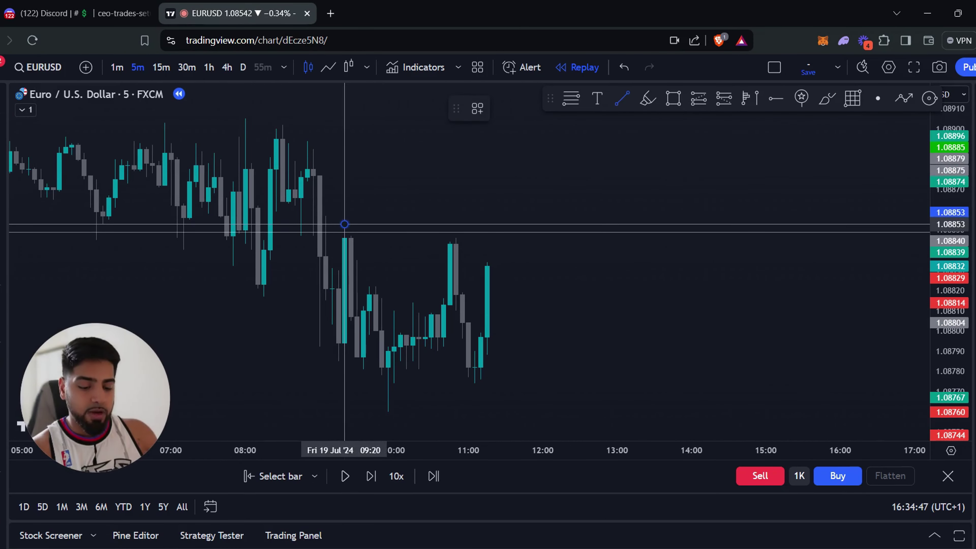
left_click_drag(345, 224, 599, 224)
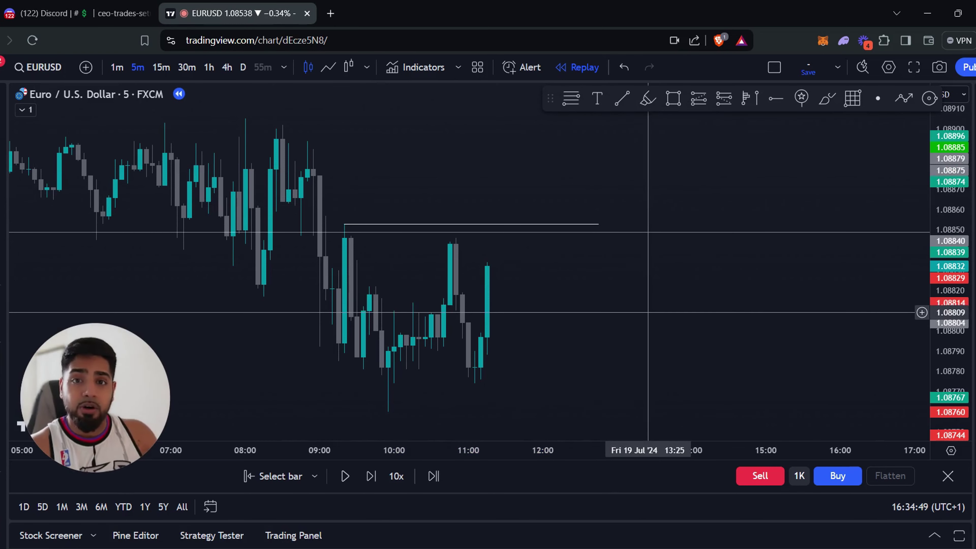
left_click(589, 224)
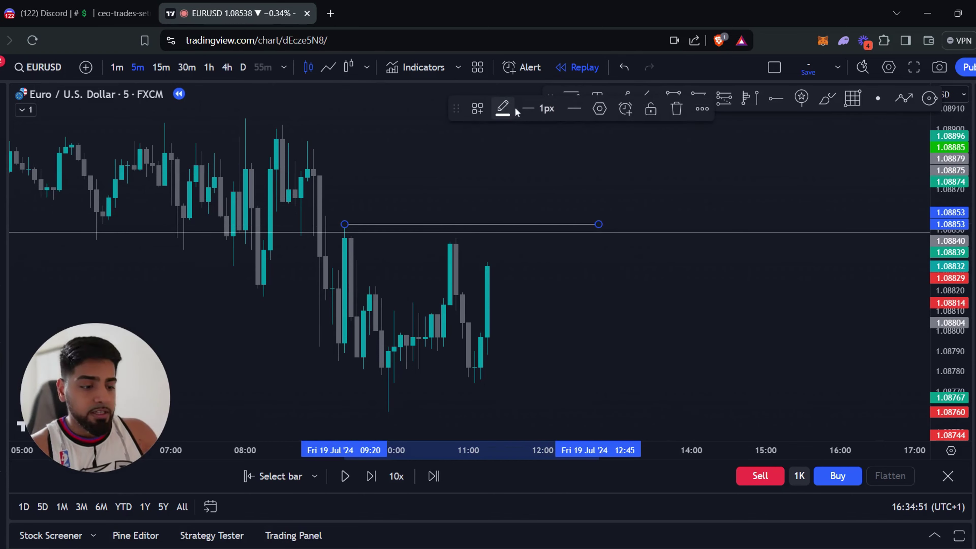
left_click(574, 109)
left_click(593, 156)
left_click(548, 168)
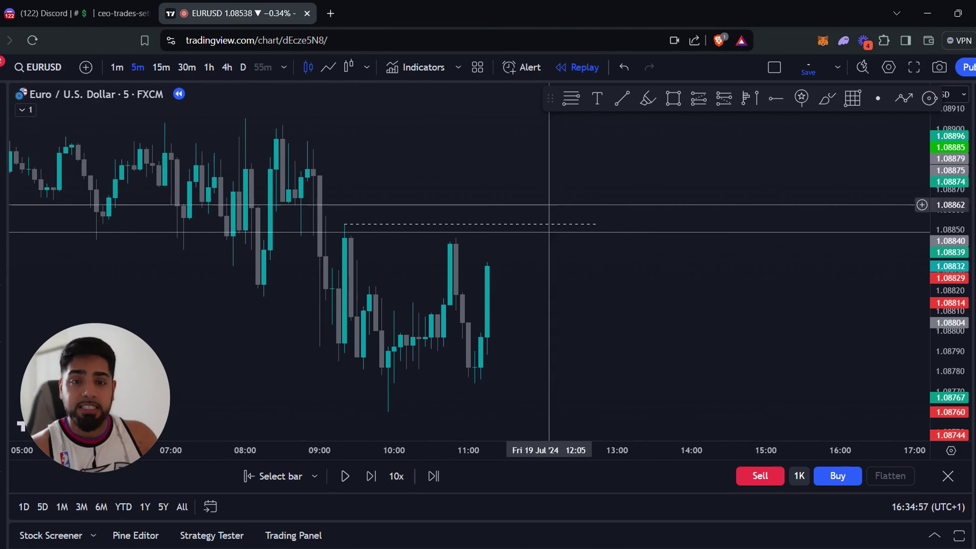
Advance the replay step by step to the 19 July 11:35 candle at the dashed line
left_click(378, 476)
left_click(378, 476)
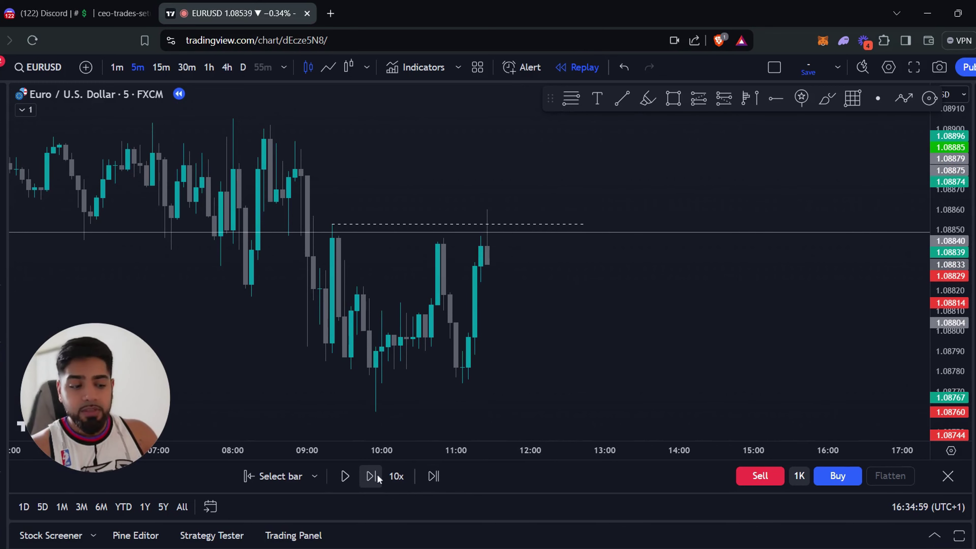
left_click(378, 476)
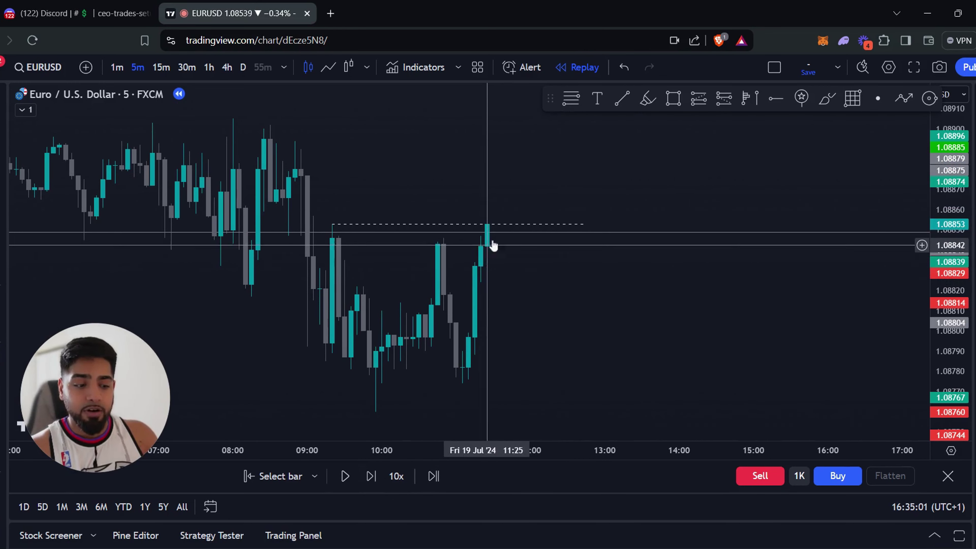
left_click(370, 476)
left_click(373, 480)
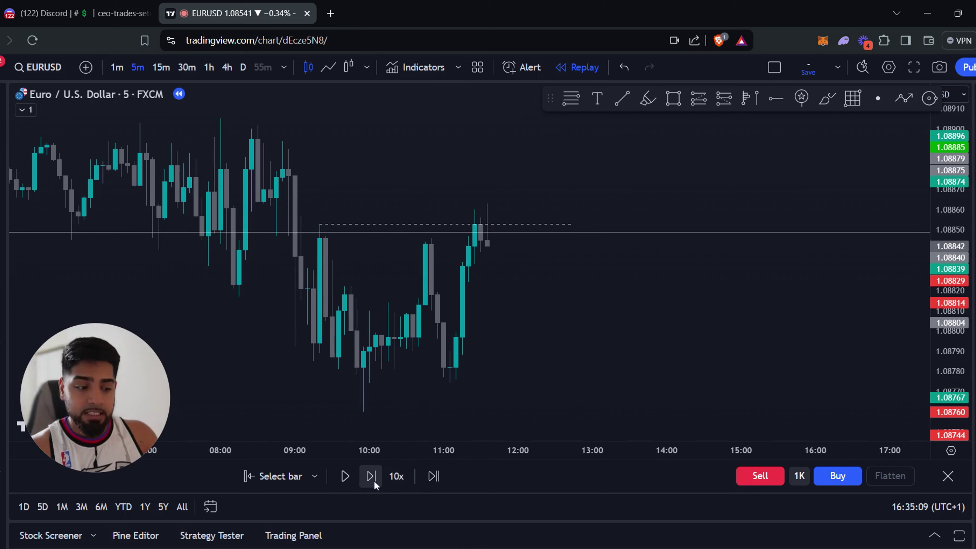
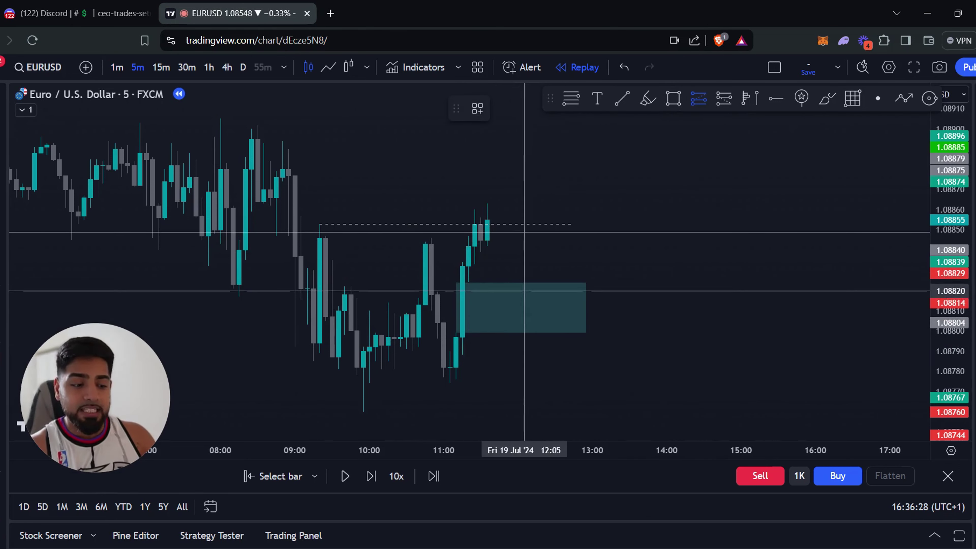
Place a long position at 1.08824 on the zone's upper edge, with stop 1.08754 and target 1.08891, extended to 14:55
left_click(506, 283)
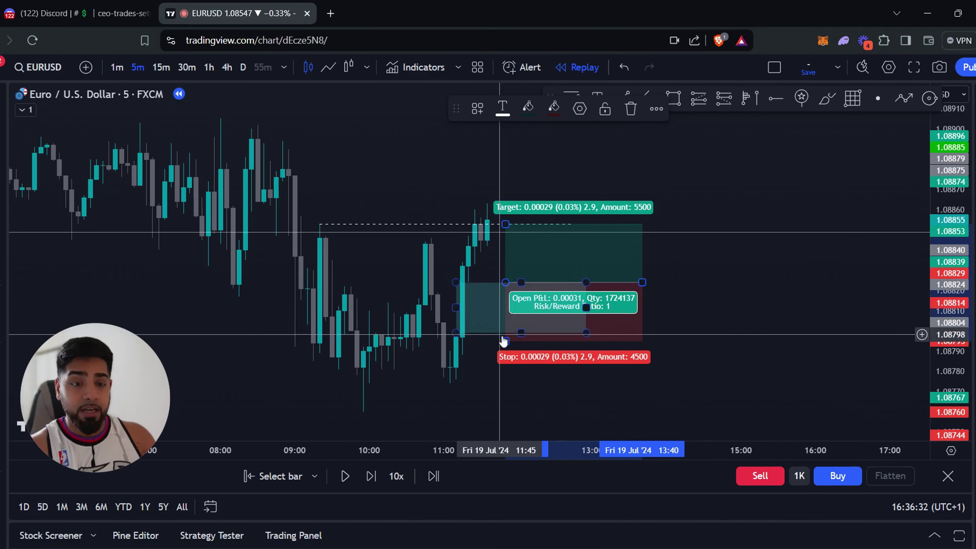
left_click_drag(506, 342, 515, 424)
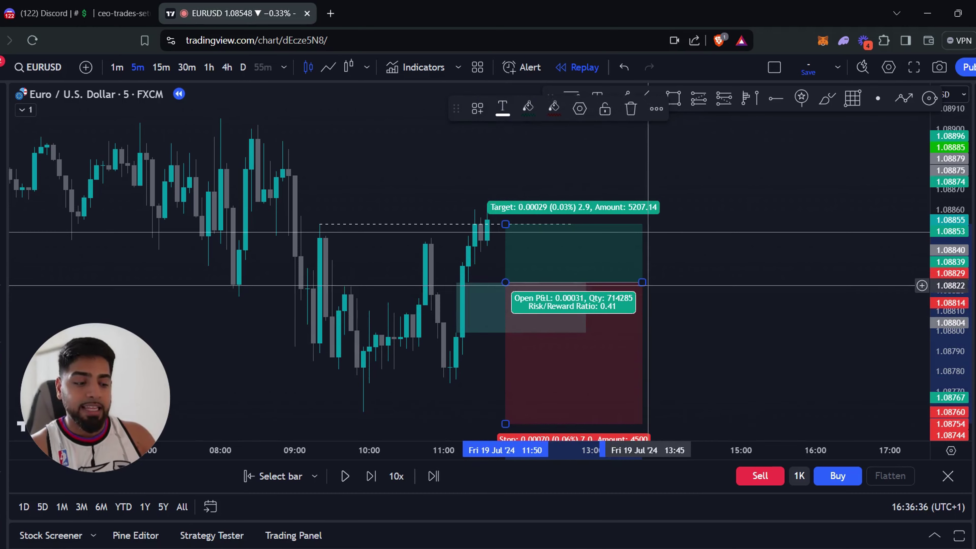
left_click_drag(642, 283, 735, 283)
left_click_drag(506, 224, 516, 154)
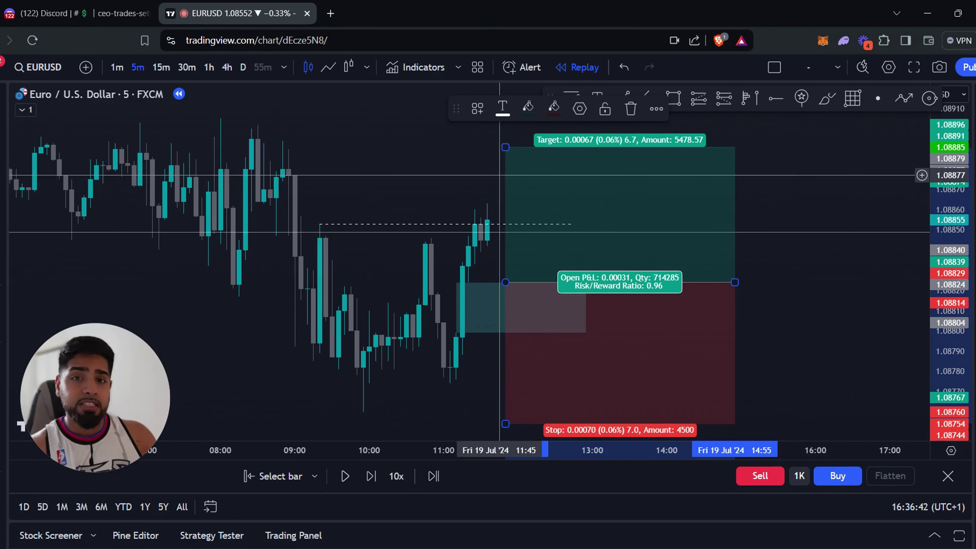
Switch the chart to 30m and draw a dashed horizontal trend line at 1.09017 rightward from the 19 July 00:30 high
left_click(189, 68)
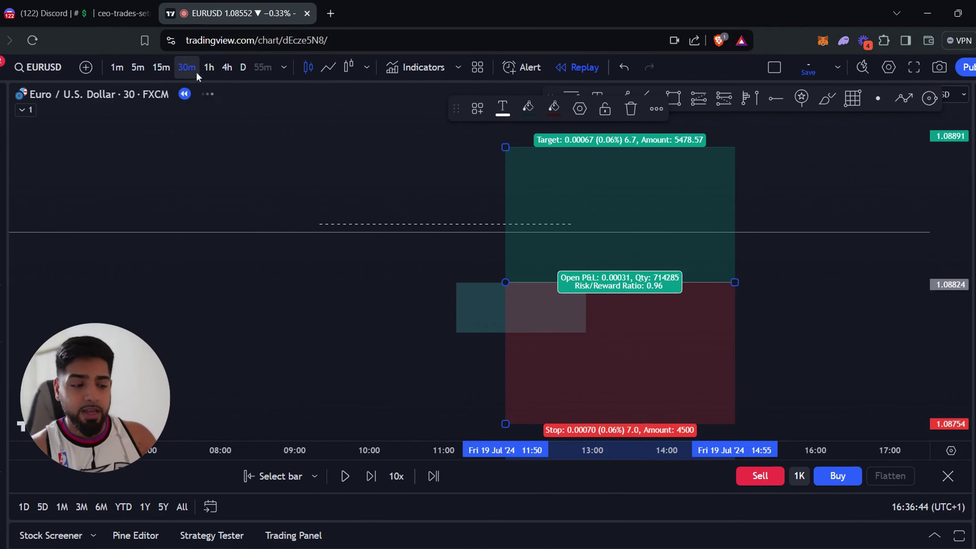
scroll(607, 257, "up", 3)
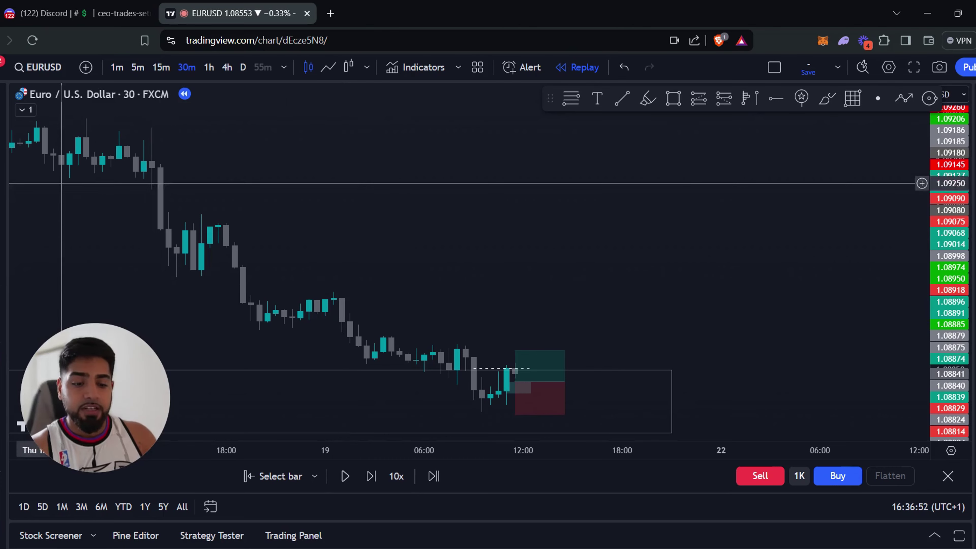
key("alt+t")
left_click(333, 292)
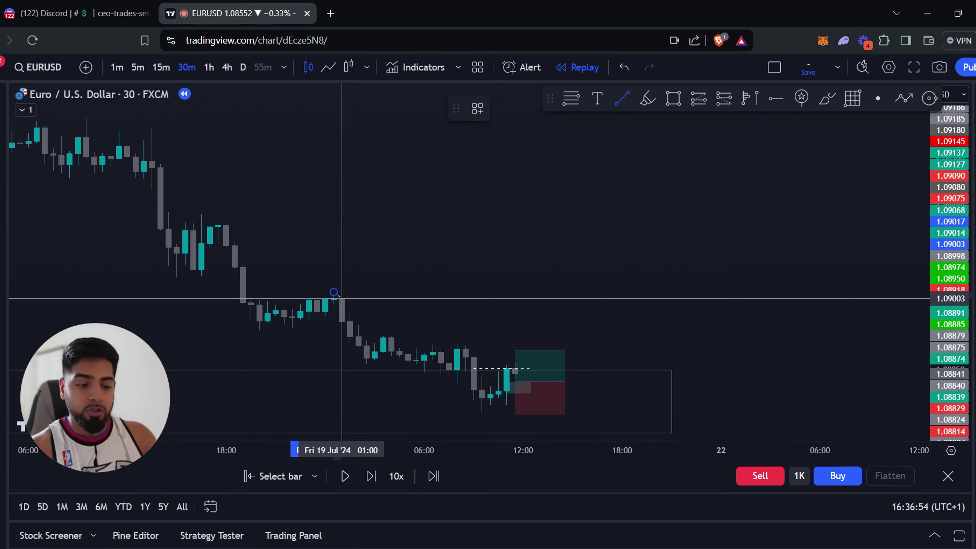
left_click(573, 292)
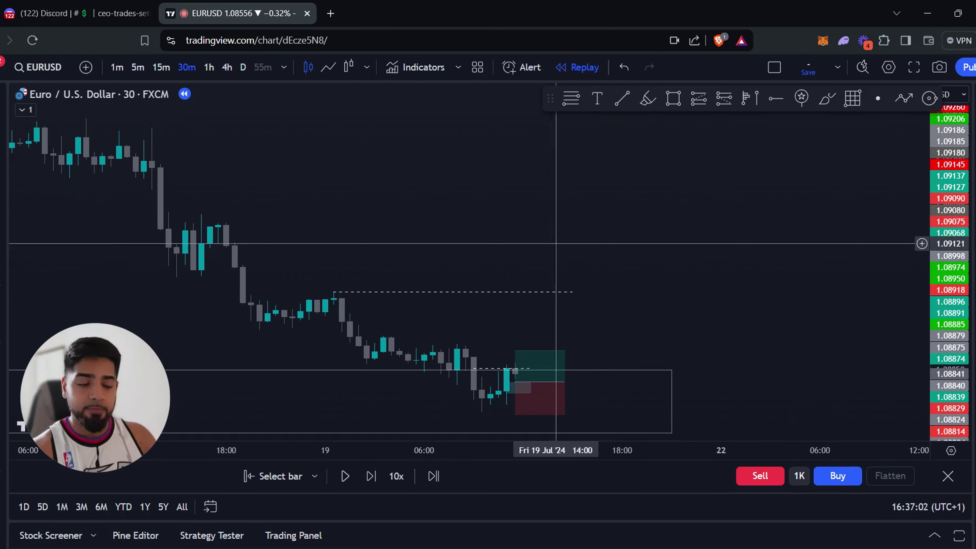
Draw a rectangle between 1.09017 and 1.08989 from 19 July 00:30 to 15:00 and apply the Supply template
left_click(672, 98)
left_click(334, 304)
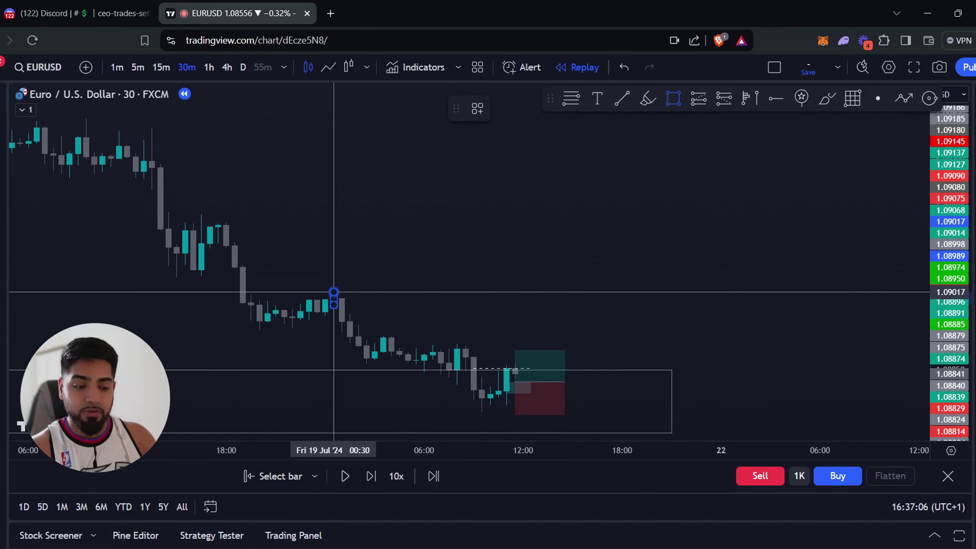
left_click(342, 292)
left_click_drag(342, 298, 571, 296)
left_click(474, 111)
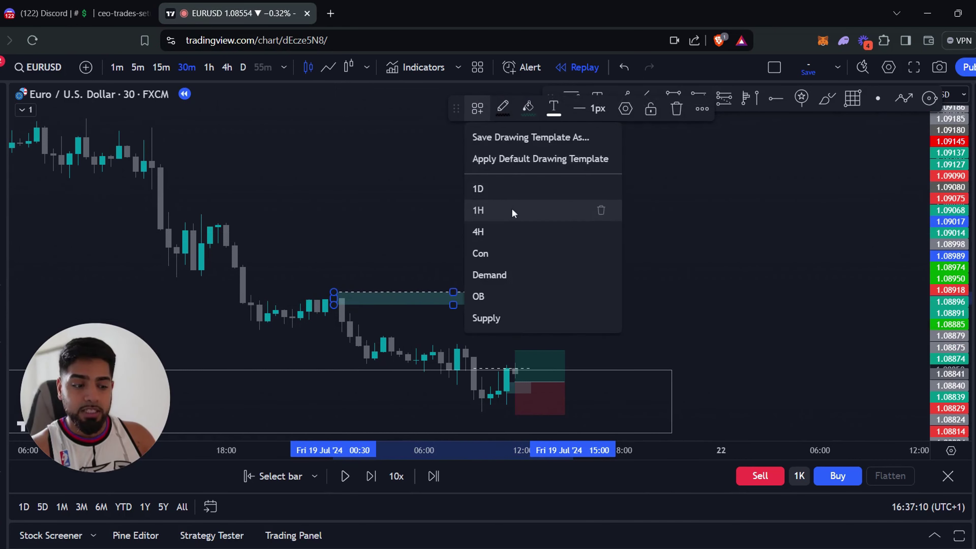
left_click(504, 318)
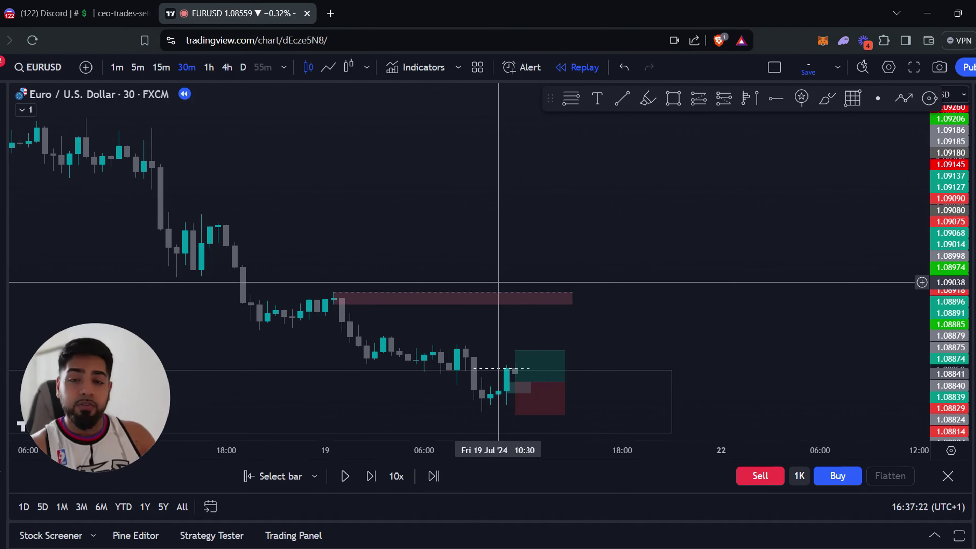
Raise the long position's target to 1.09017 at the top of the supply zone
left_click_drag(515, 350, 523, 294)
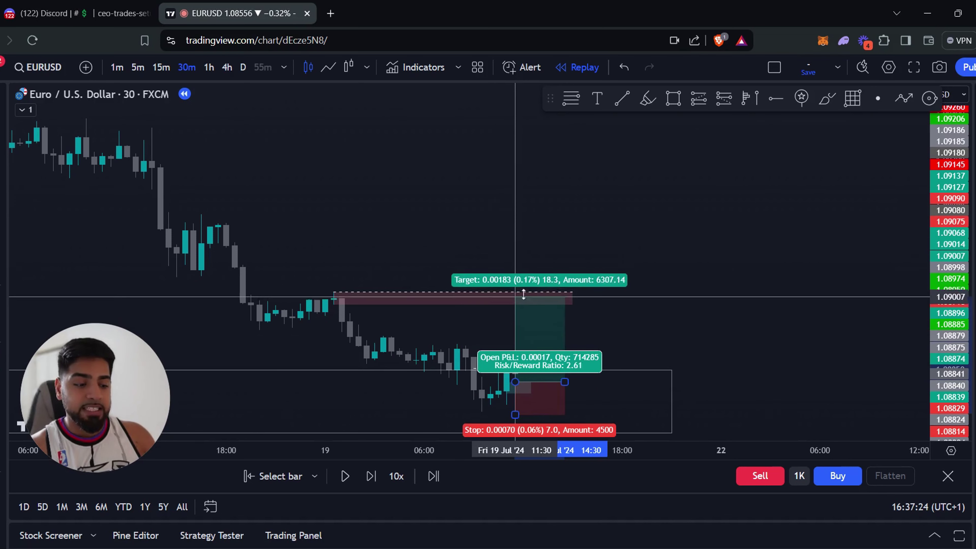
left_click(672, 258)
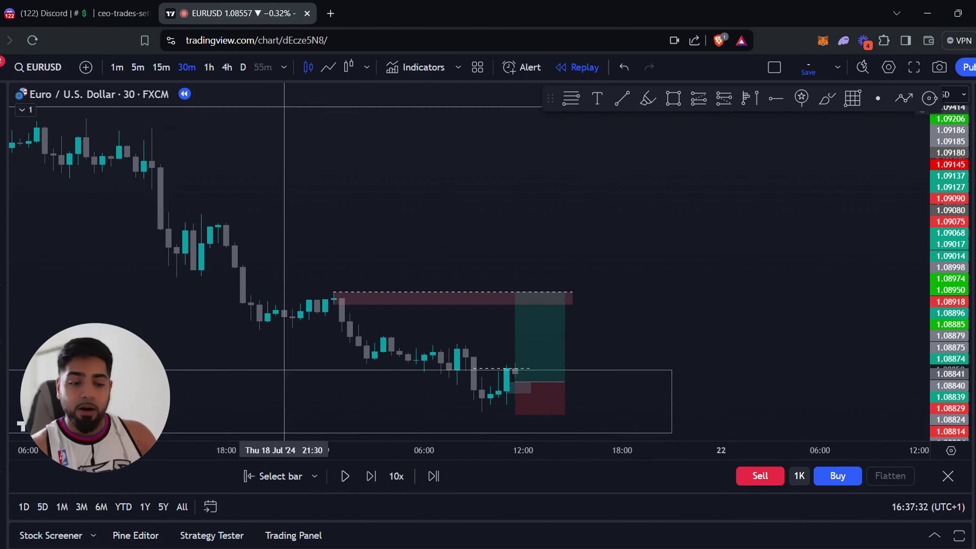
Switch back to the 5m timeframe and advance the replay step by step to the 19 July 13:15 candle
left_click(138, 68)
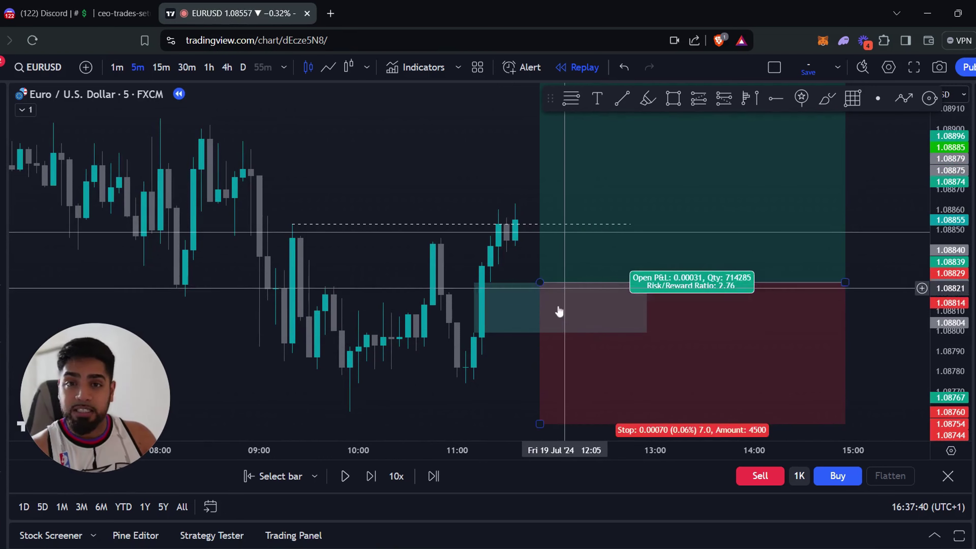
left_click(370, 479)
left_click(370, 481)
left_click(370, 481)
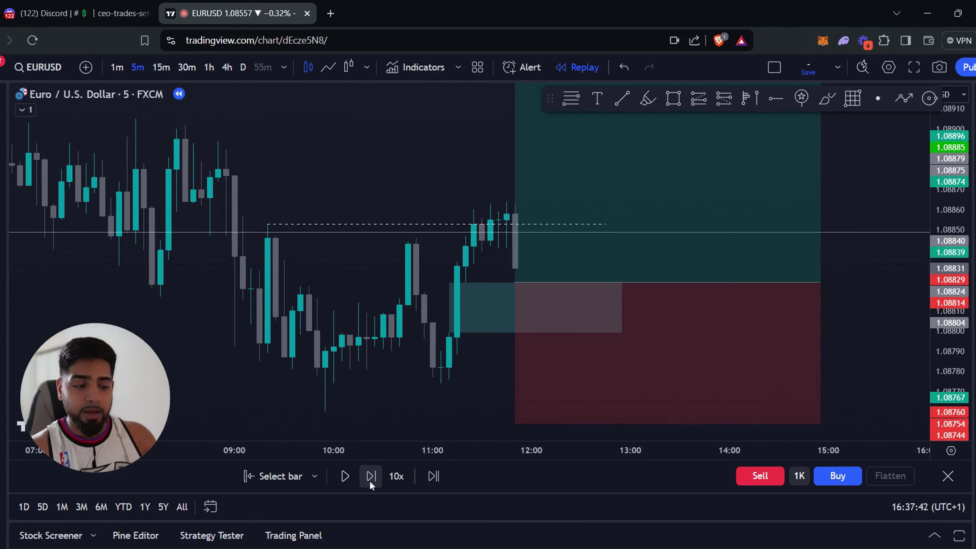
left_click(369, 480)
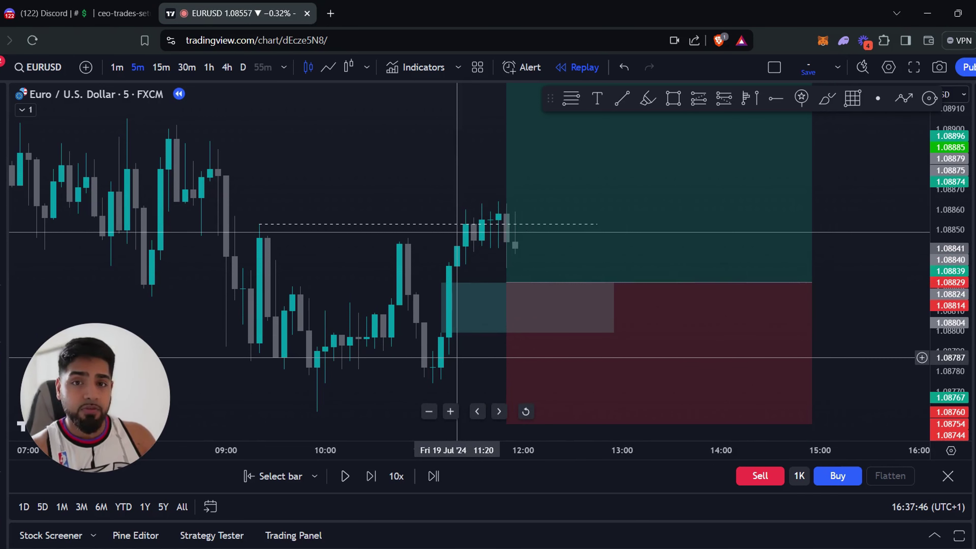
left_click(373, 478)
left_click(372, 478)
left_click(373, 478)
left_click(373, 479)
left_click(372, 478)
left_click(373, 478)
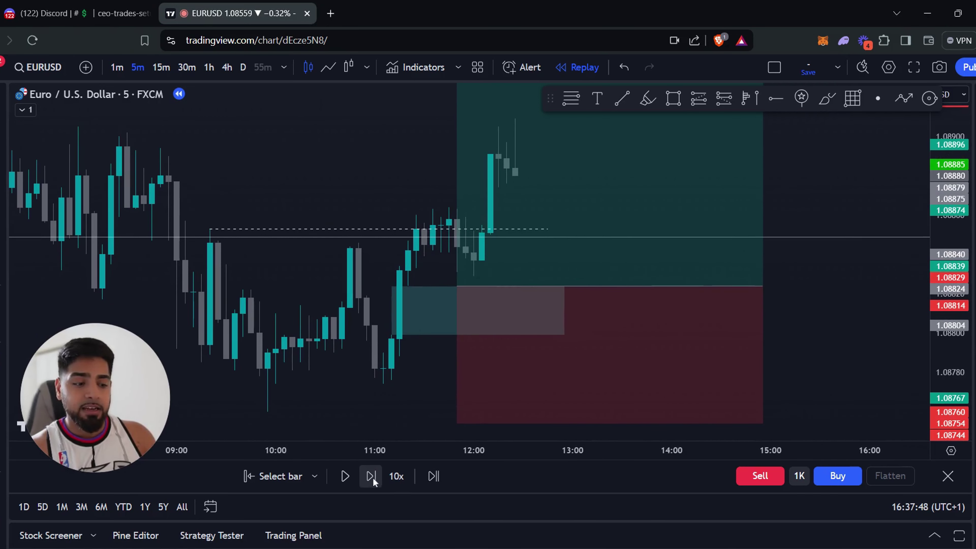
left_click(373, 478)
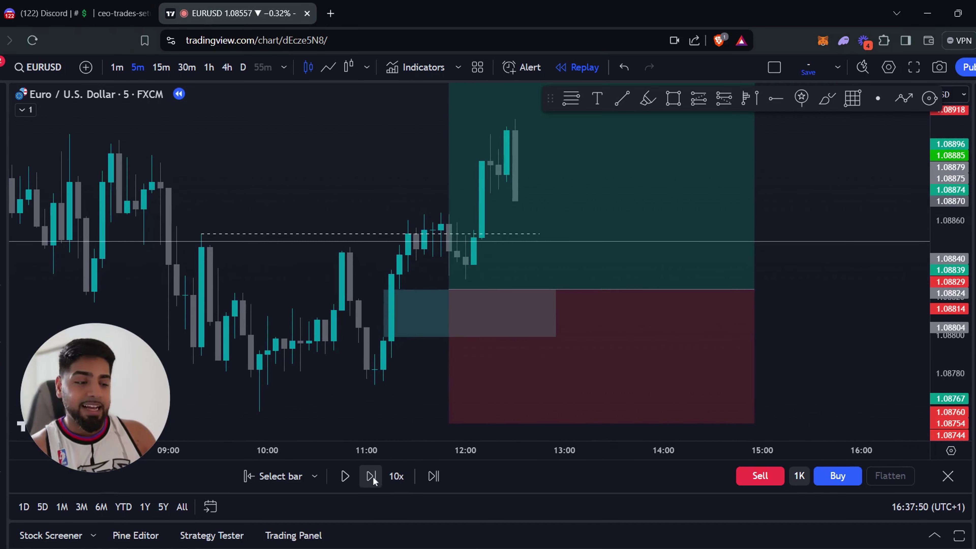
left_click(373, 477)
left_click(373, 478)
left_click(372, 478)
left_click(372, 478)
left_click(372, 477)
left_click(372, 478)
left_click(372, 477)
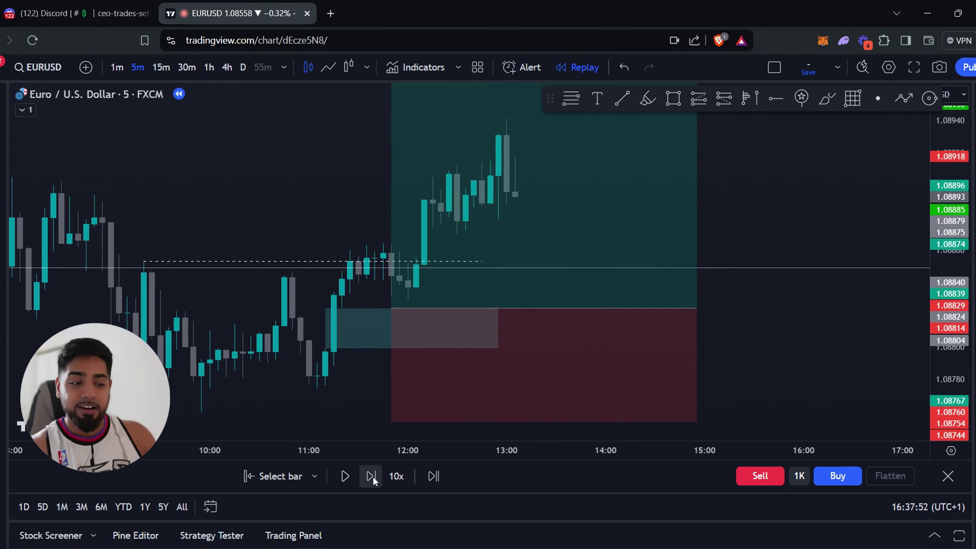
left_click(373, 477)
left_click(373, 477)
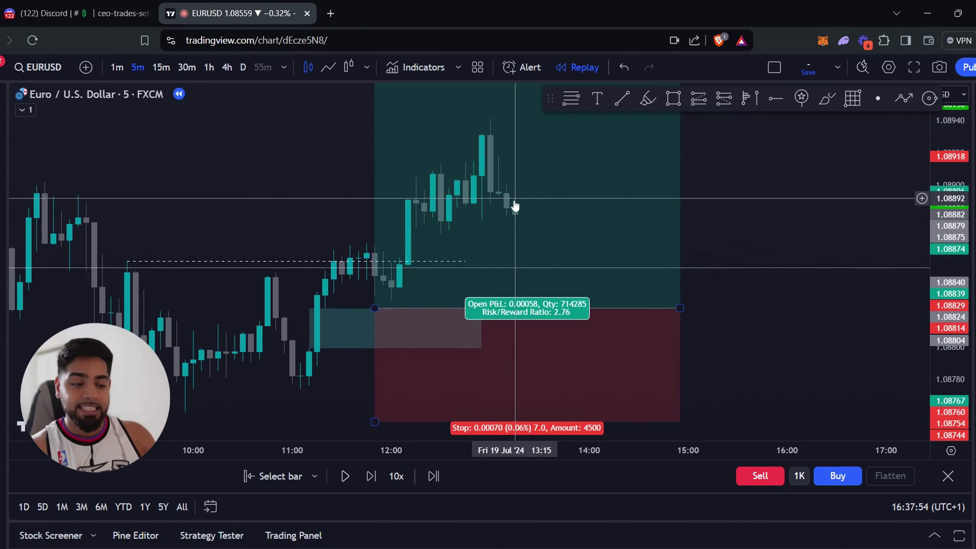
key("shift+Right")
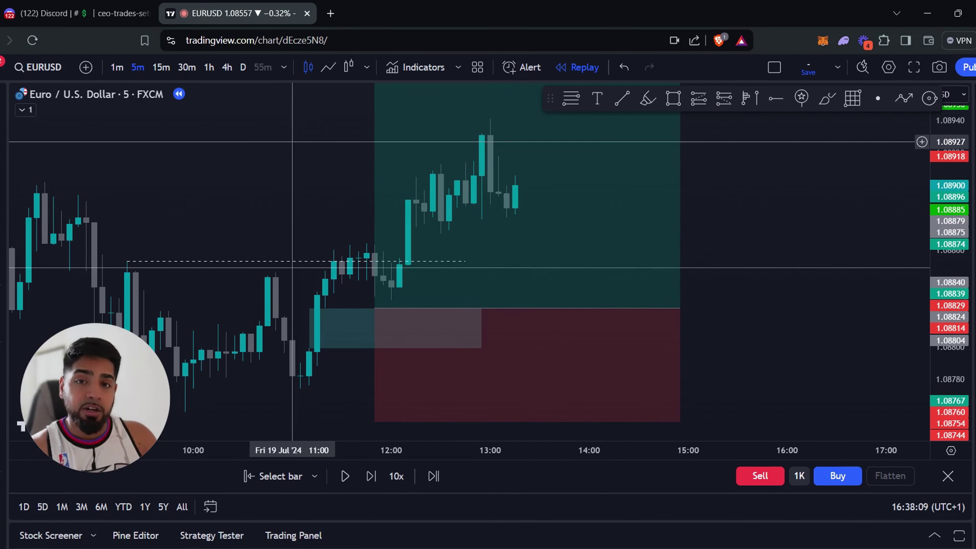
Advance the 5m replay candle by candle to the 19 July 15:00 candle
left_click(369, 477)
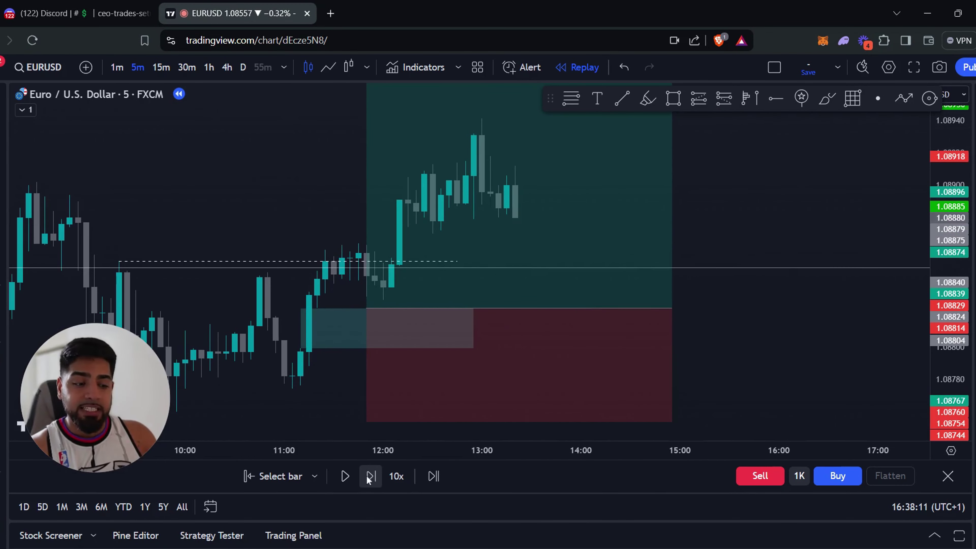
left_click(368, 477)
left_click(369, 477)
left_click(369, 477)
left_click(368, 476)
left_click(369, 476)
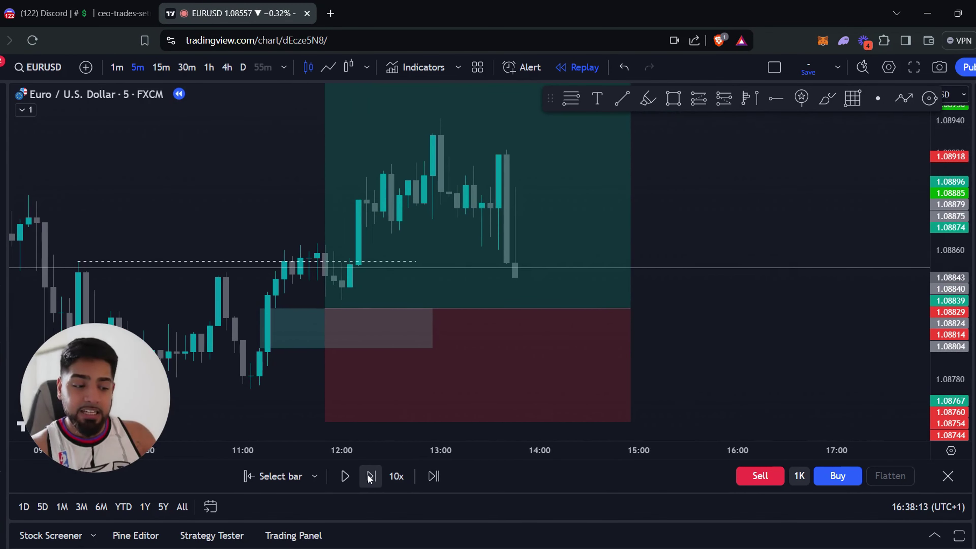
left_click(369, 477)
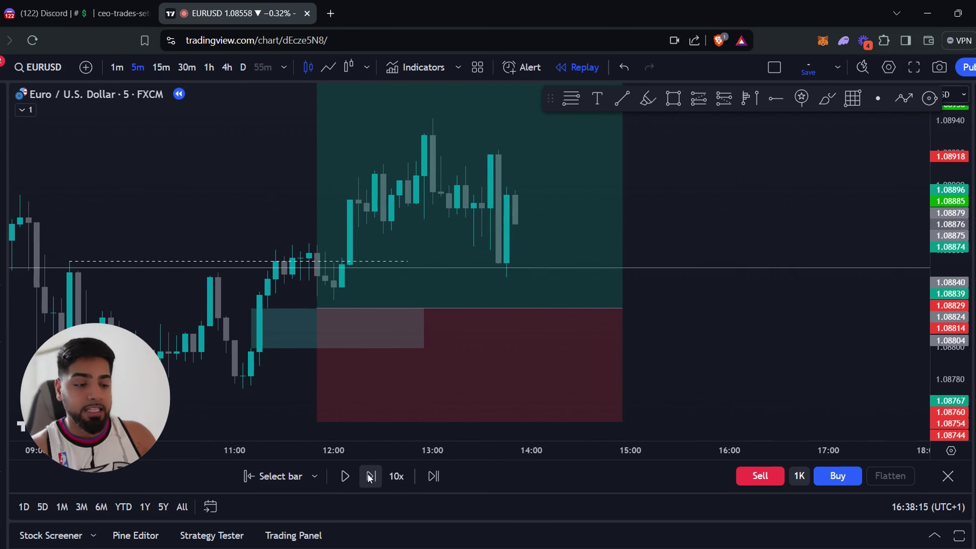
left_click(370, 477)
left_click(369, 476)
left_click(369, 477)
left_click(370, 477)
left_click(370, 476)
left_click(370, 477)
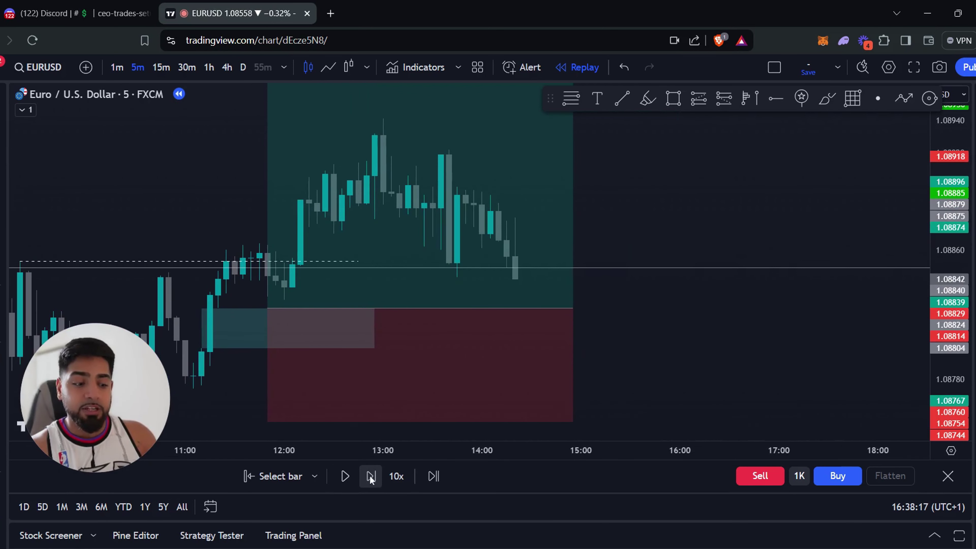
left_click(369, 477)
left_click(369, 477)
left_click(370, 477)
left_click(370, 476)
left_click(369, 476)
left_click(370, 476)
left_click(369, 476)
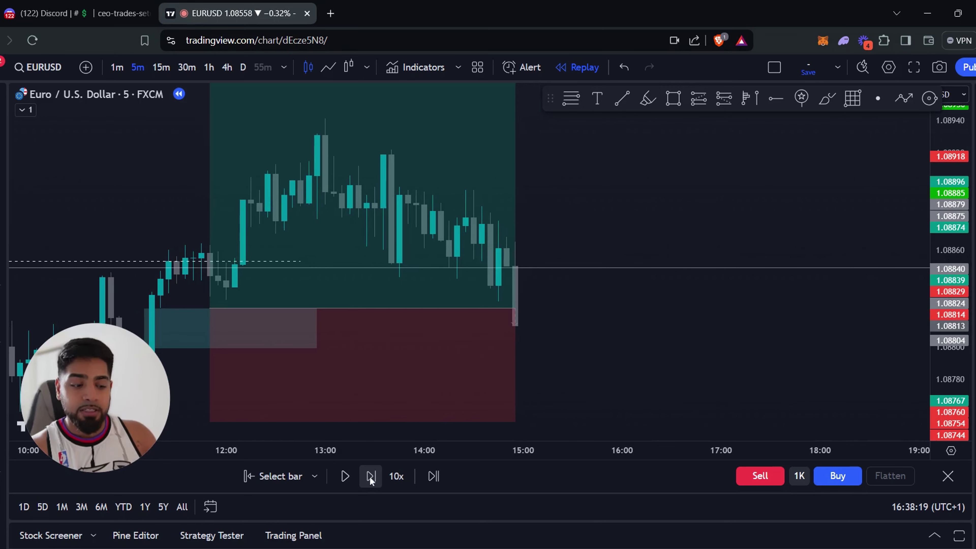
left_click(369, 476)
Extend the right edges of the demand rectangle and the long position to 19 July 15:10
left_click(308, 329)
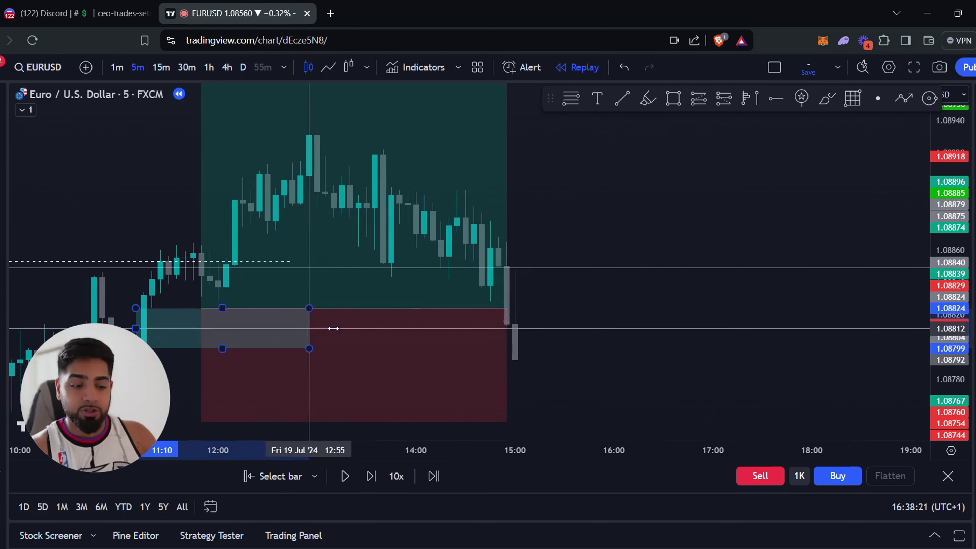
left_click_drag(309, 328, 536, 337)
left_click(572, 339)
scroll(179, 323, "down", 2)
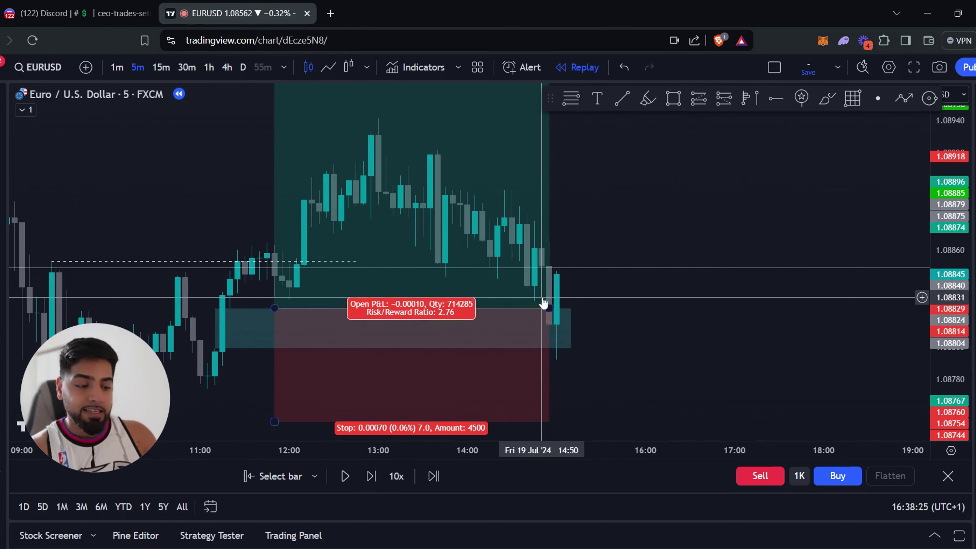
left_click_drag(550, 309, 571, 311)
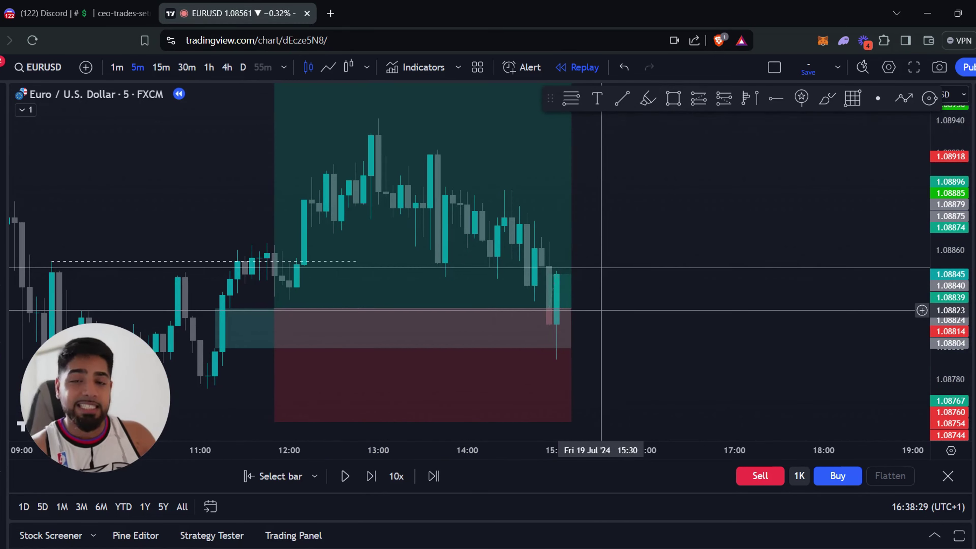
left_click(556, 279)
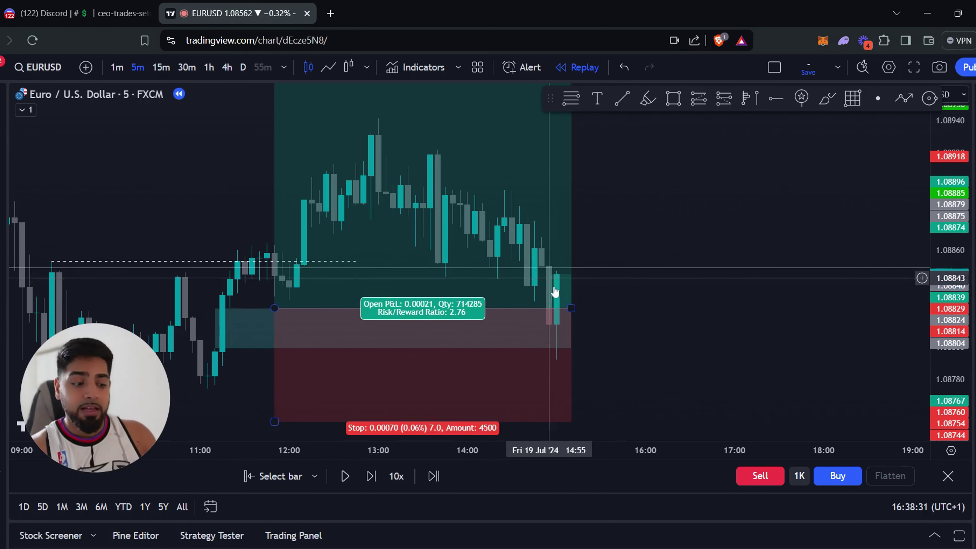
key("Escape")
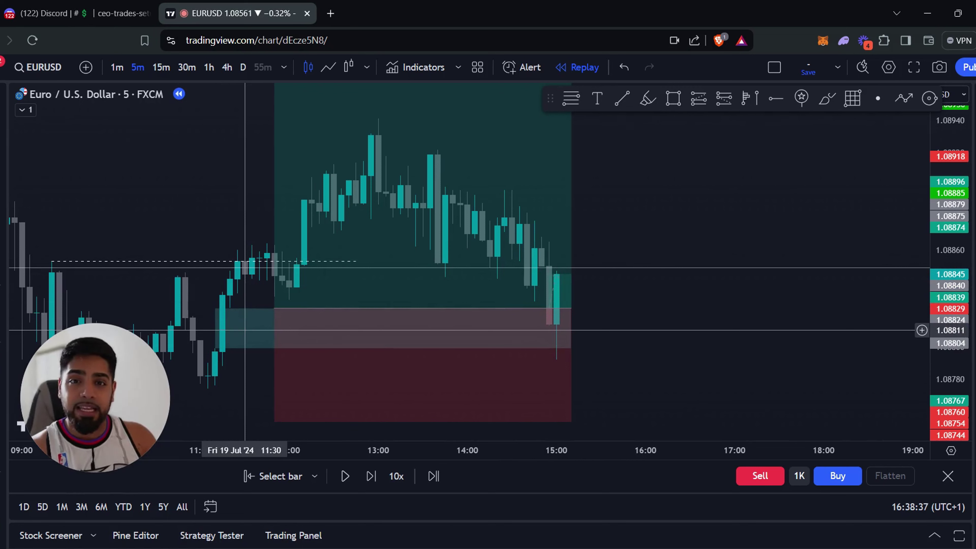
Send the long position behind the demand rectangle in the chart's visual order
mouse_move(561, 324)
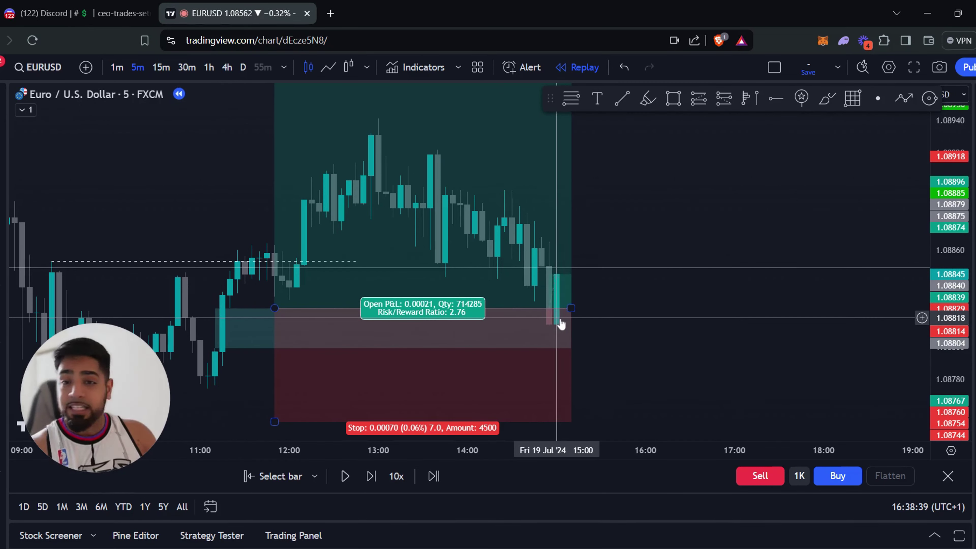
right_click(561, 324)
mouse_move(613, 263)
left_click(751, 286)
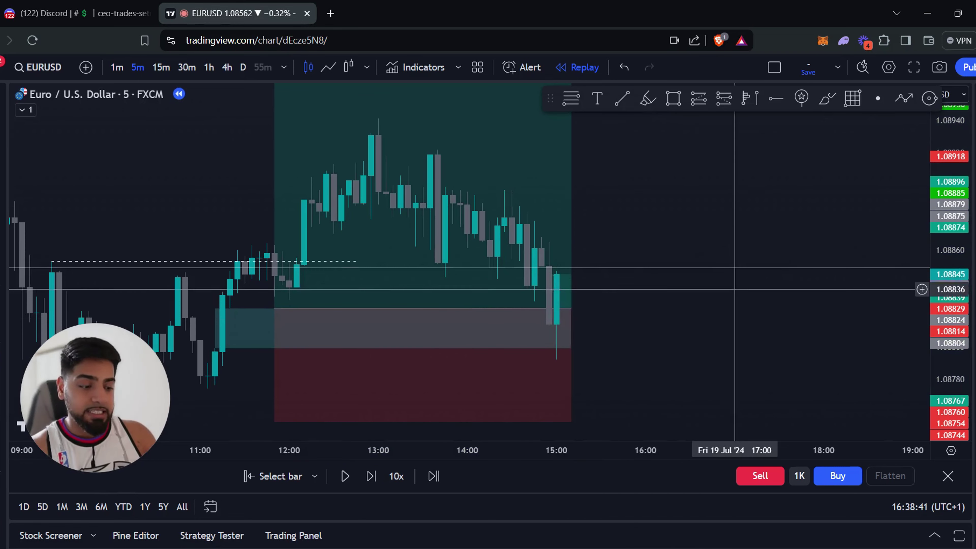
left_click(571, 309)
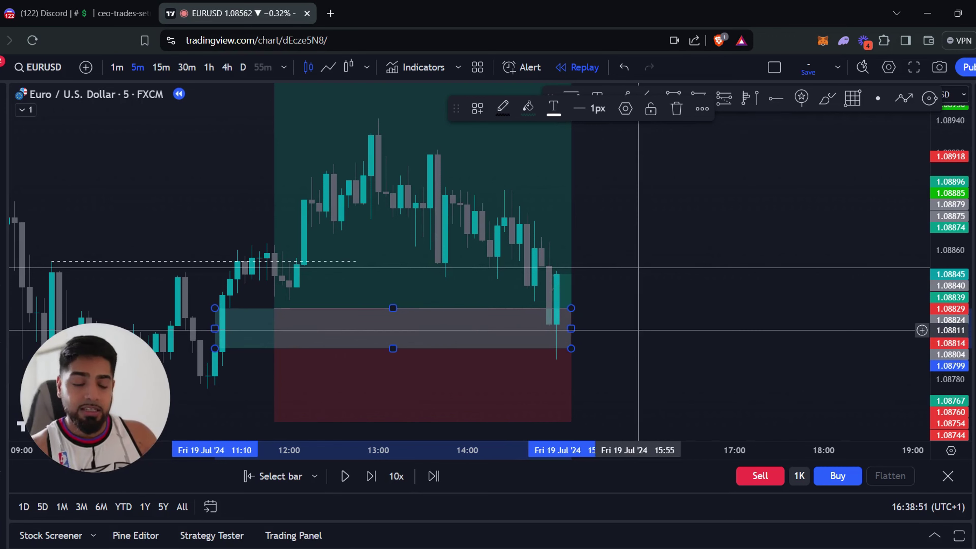
left_click(638, 329)
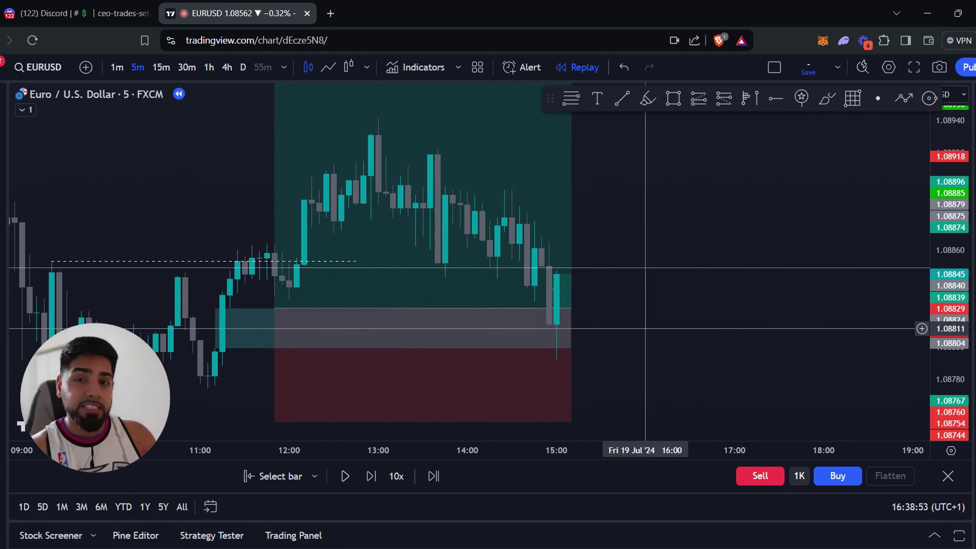
Advance the replay candle by candle to the 19 July 16:15 candle
left_click(371, 476)
left_click(371, 477)
left_click(371, 477)
left_click(371, 476)
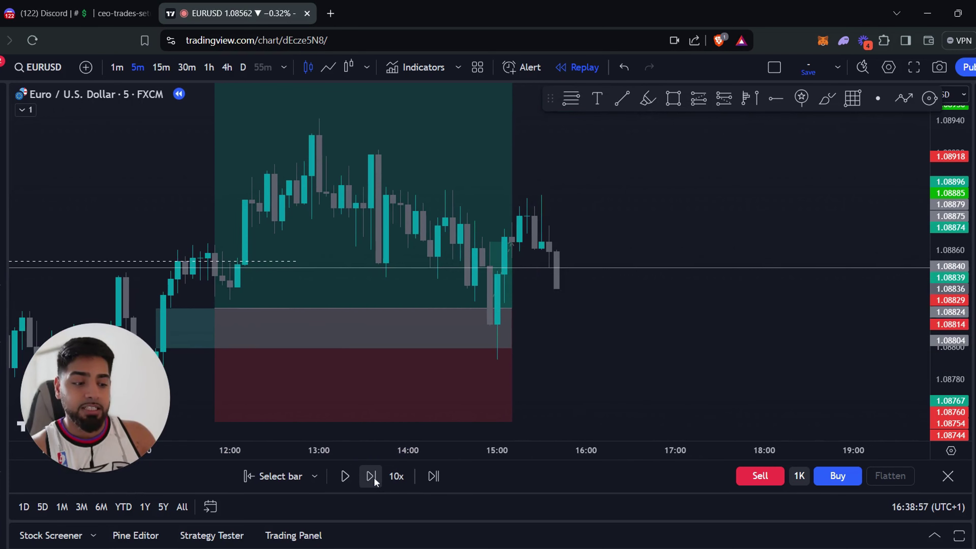
left_click(373, 477)
left_click(373, 478)
left_click(374, 477)
left_click(374, 478)
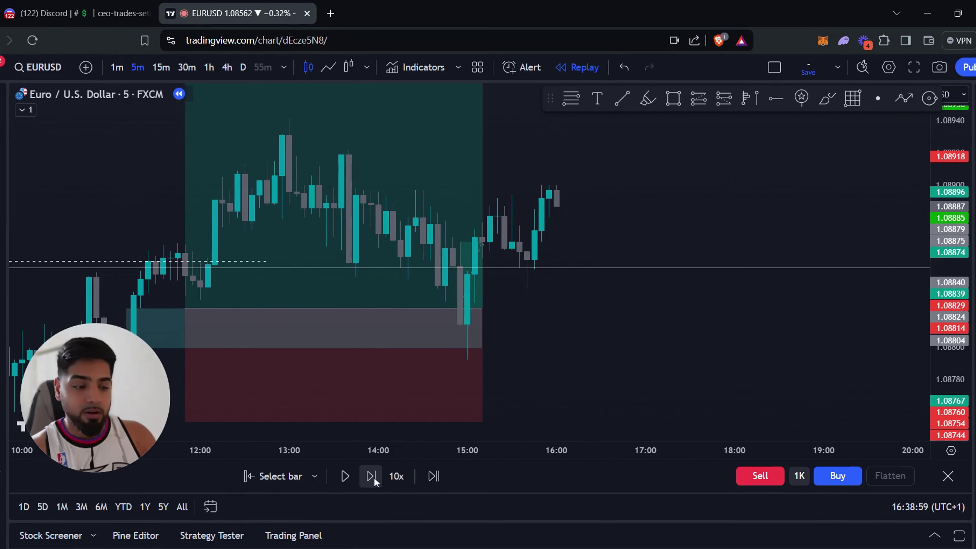
left_click(373, 478)
left_click(373, 478)
left_click(373, 478)
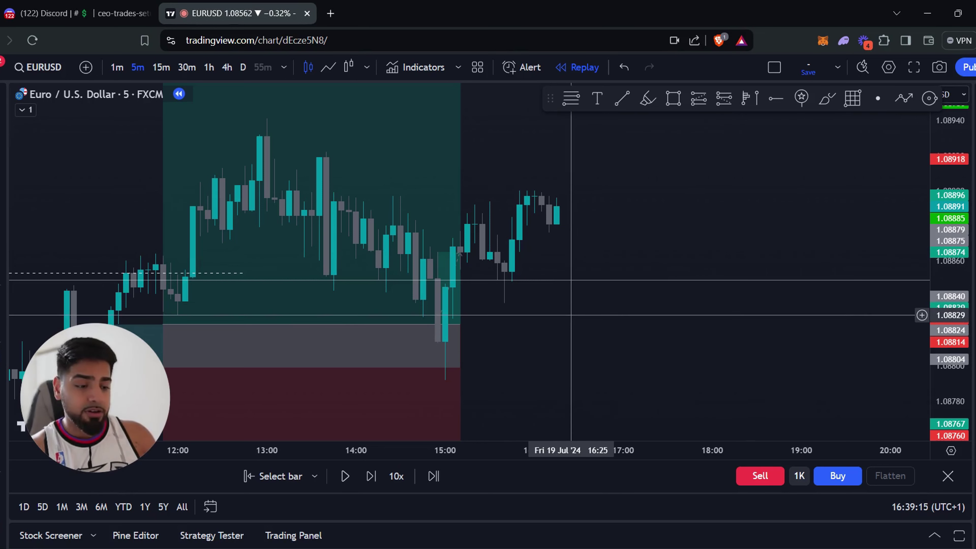
Lower the long position's target to 1.08896 and extend its right edge to 19 July 16:30
mouse_move(448, 245)
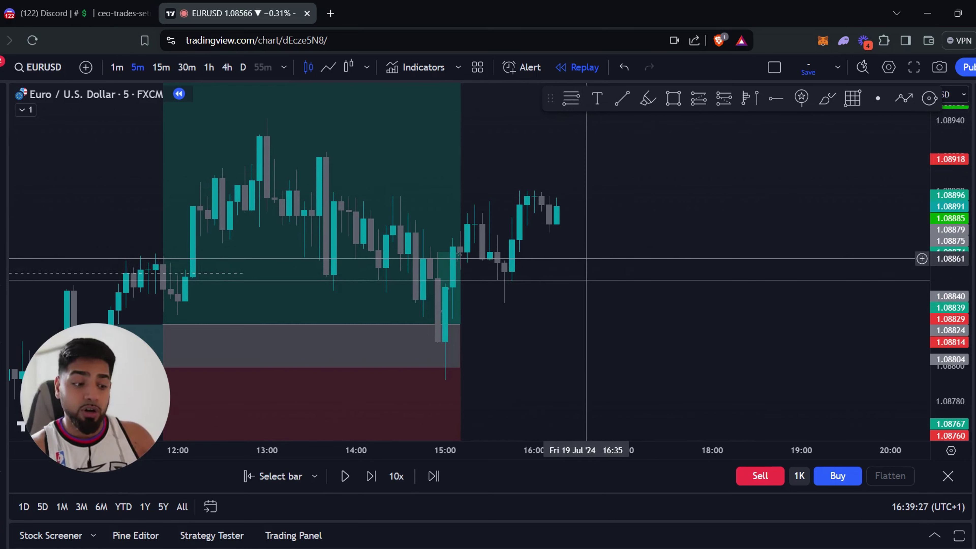
scroll(586, 258, "down", 5)
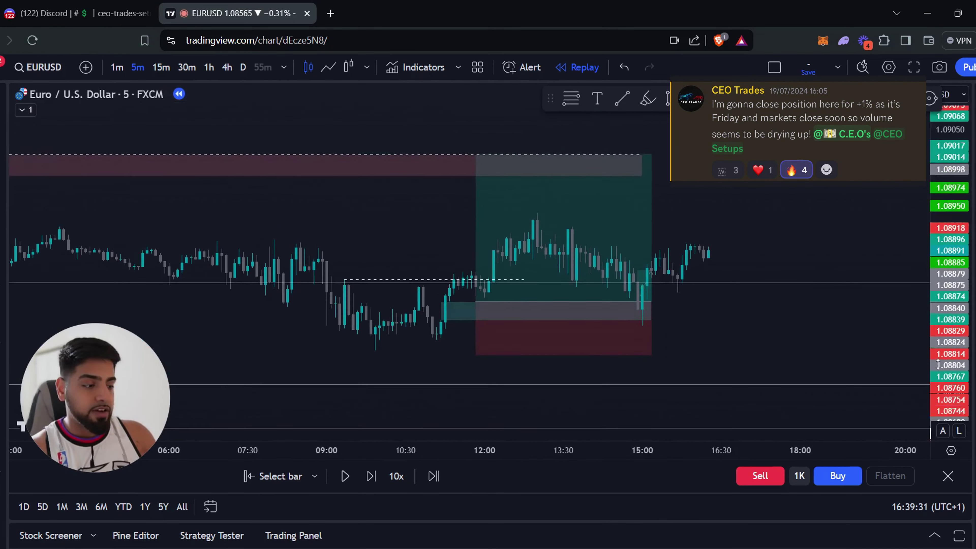
left_click(569, 231)
left_click_drag(569, 226, 747, 252)
scroll(555, 306, "up", 5)
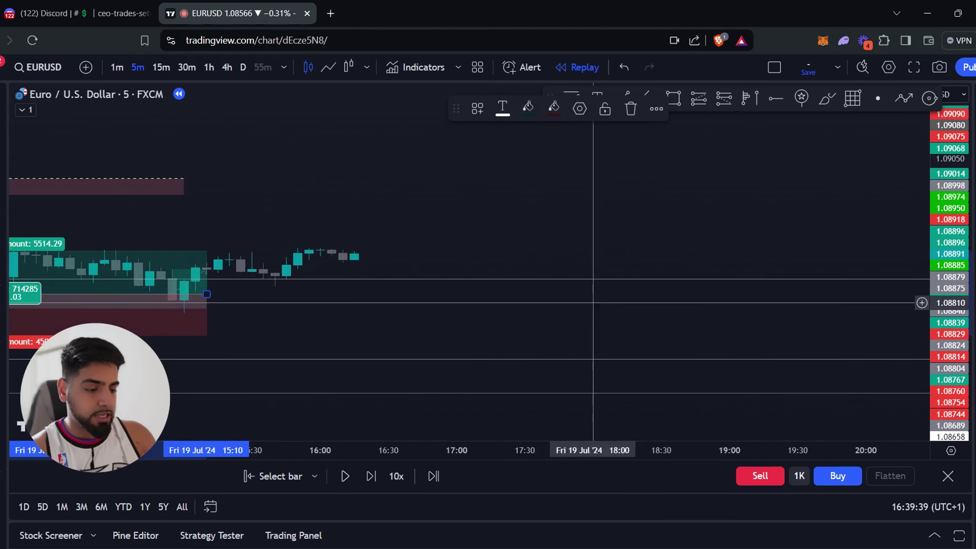
scroll(374, 312, "down", 3)
left_click_drag(504, 296, 611, 294)
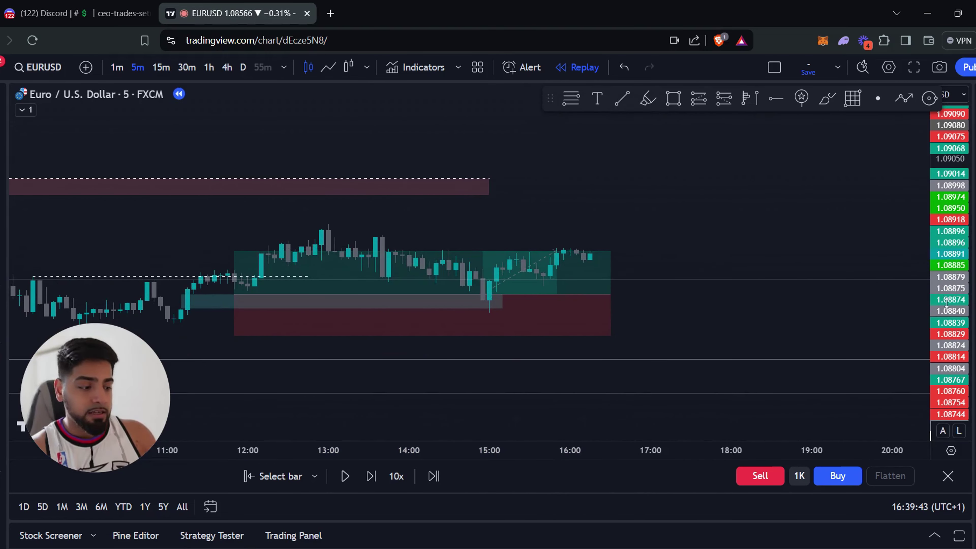
left_click_drag(946, 243, 943, 270)
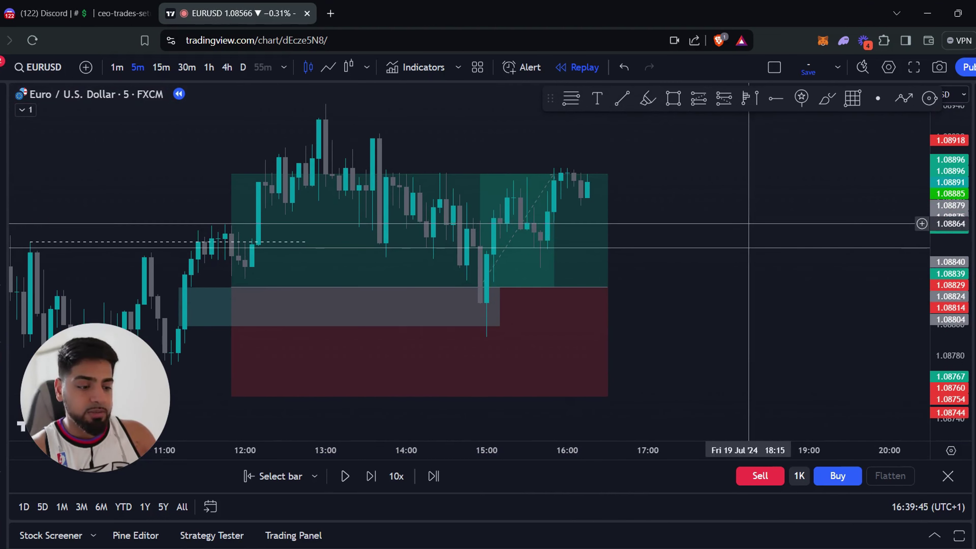
left_click(584, 192)
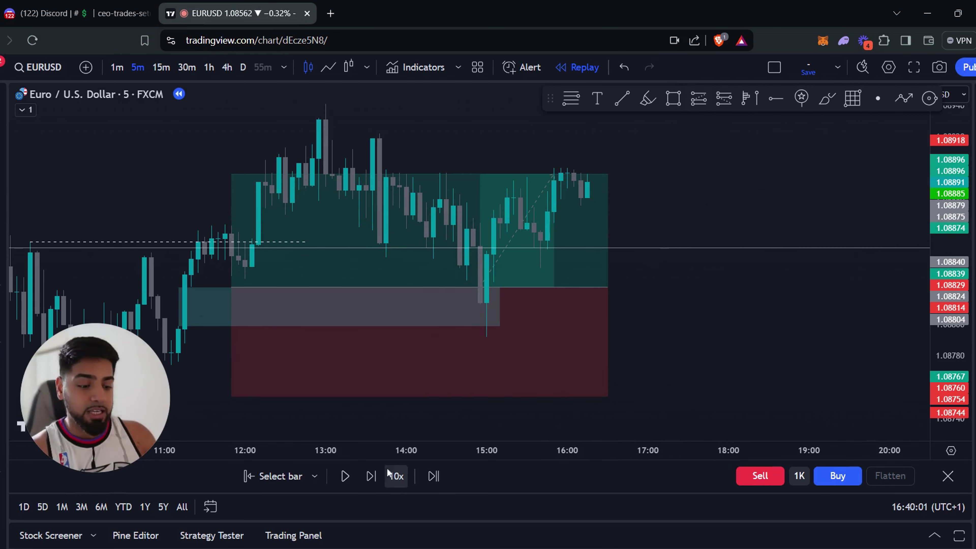
Advance the replay candle by candle to the 19 July 20:00 candle
left_click(369, 477)
left_click(368, 477)
left_click(368, 477)
left_click(368, 477)
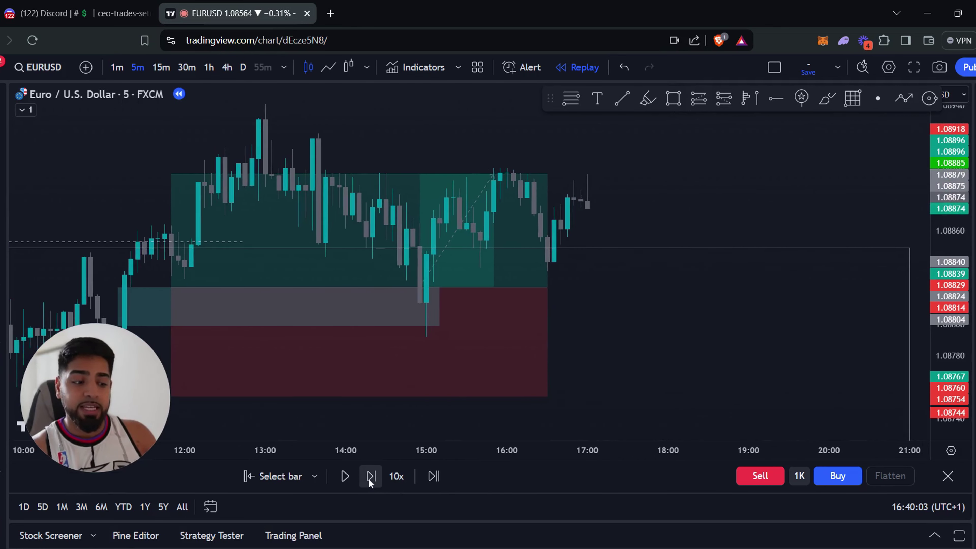
left_click(369, 477)
left_click(369, 477)
left_click(370, 476)
left_click(369, 476)
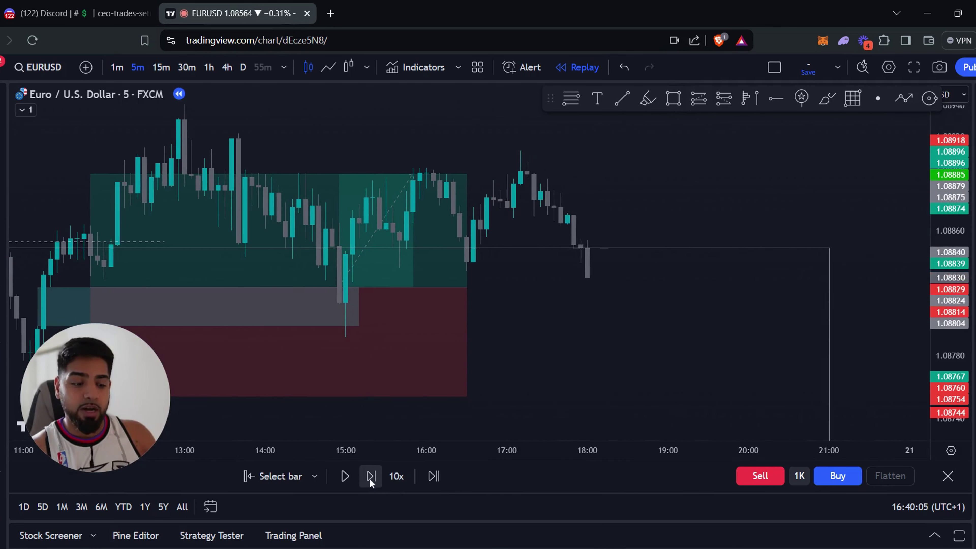
left_click(370, 477)
left_click(369, 476)
left_click(370, 478)
left_click(370, 479)
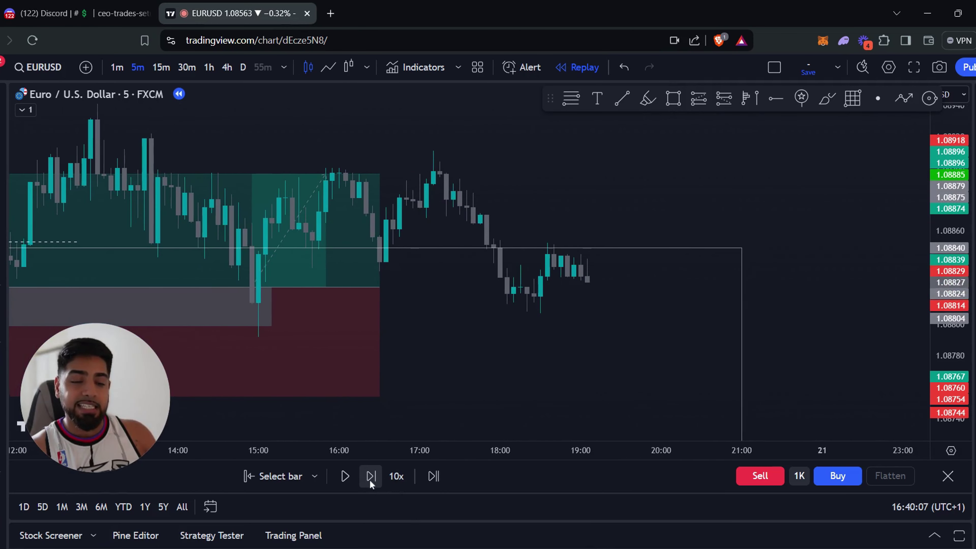
left_click(370, 480)
left_click(370, 480)
left_click(370, 481)
left_click(370, 480)
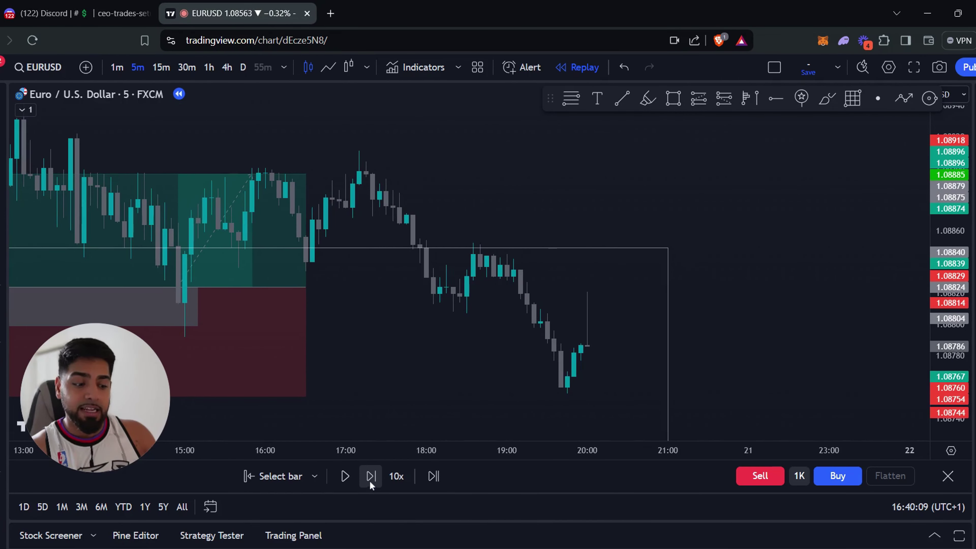
left_click(362, 479)
Try to extend the long position's right edge over the candles after 16:30, and undo that change
left_click_drag(306, 287, 415, 285)
key("ctrl+z")
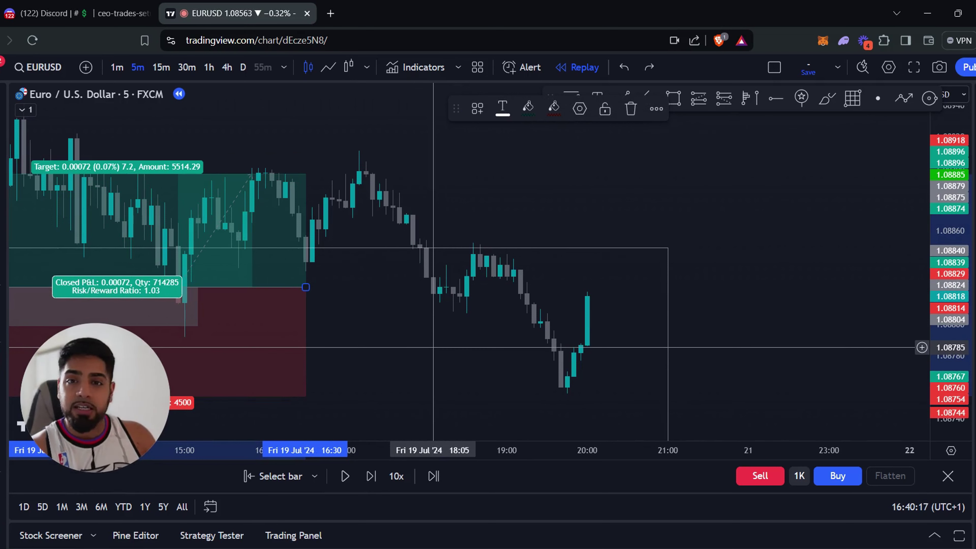
left_click(433, 347)
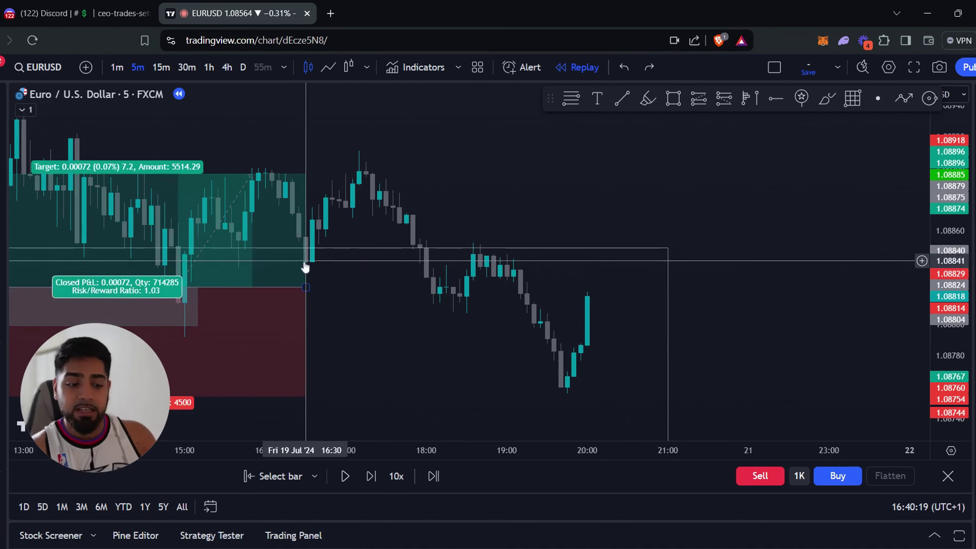